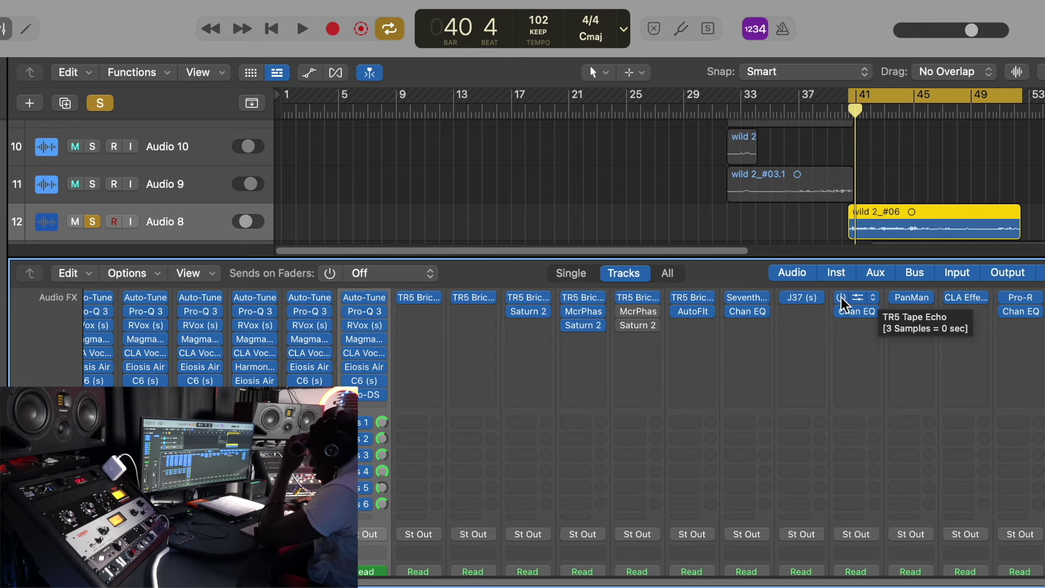
# Step: Open PanMan on Aux 4 and play the soloed Audio 8 section to audition its rhythmic panning
pyautogui.click(919, 298)
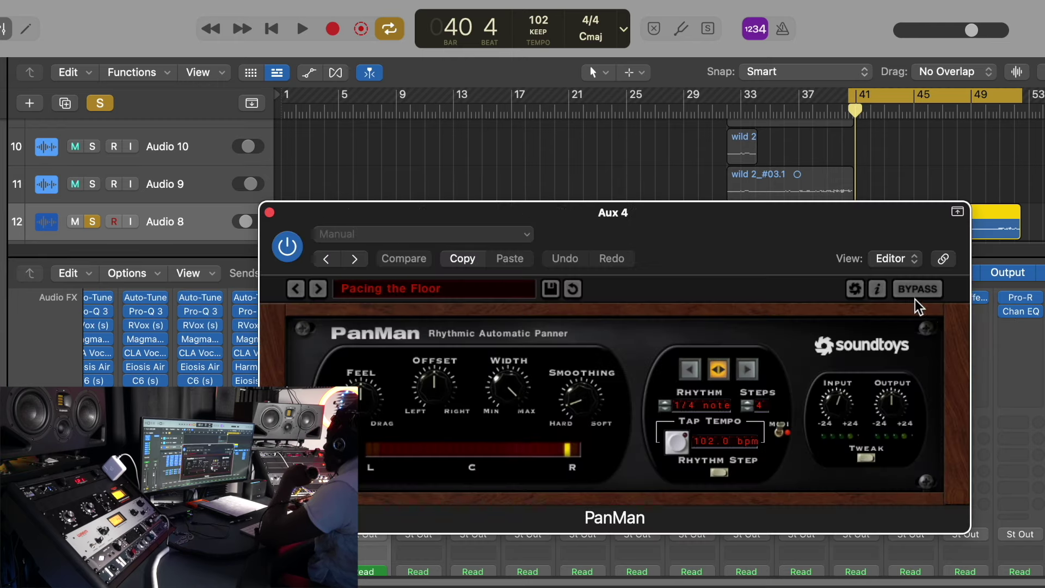
pyautogui.moveTo(812, 267); pyautogui.dragTo(785, 146)
pyautogui.press('space')
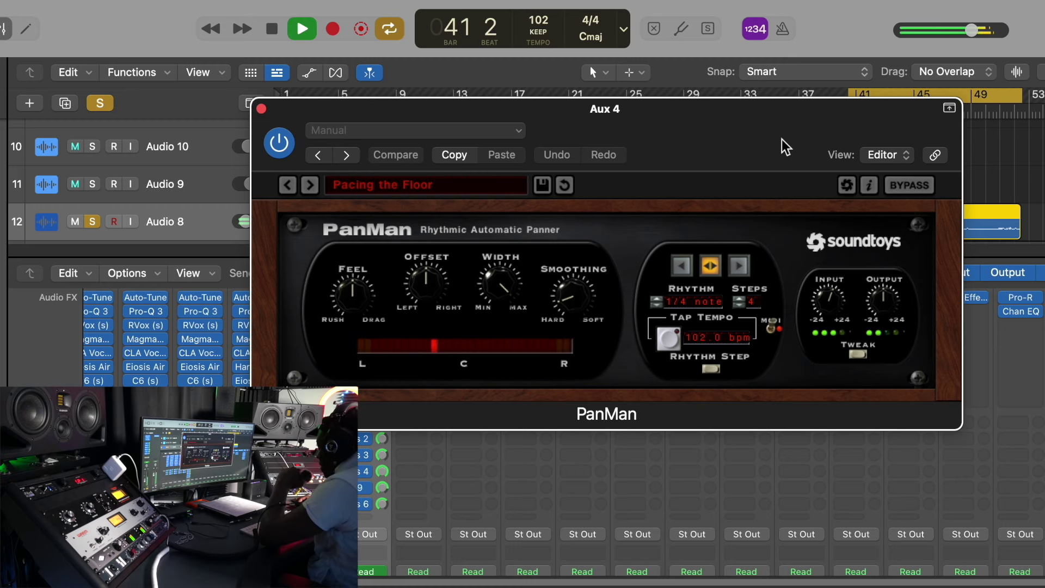
pyautogui.moveTo(676, 132); pyautogui.dragTo(706, 105)
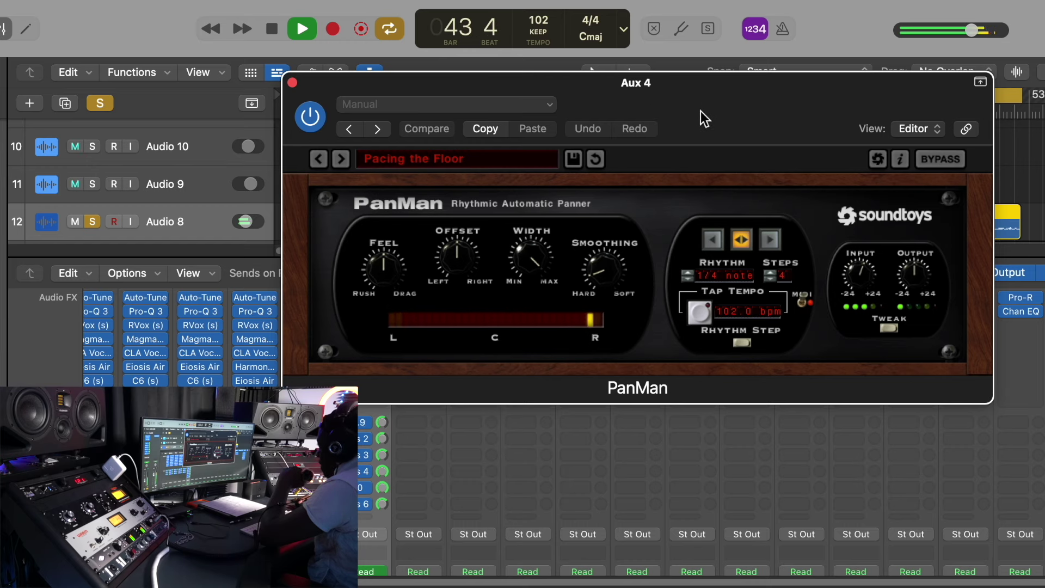
pyautogui.moveTo(736, 109); pyautogui.dragTo(598, 104)
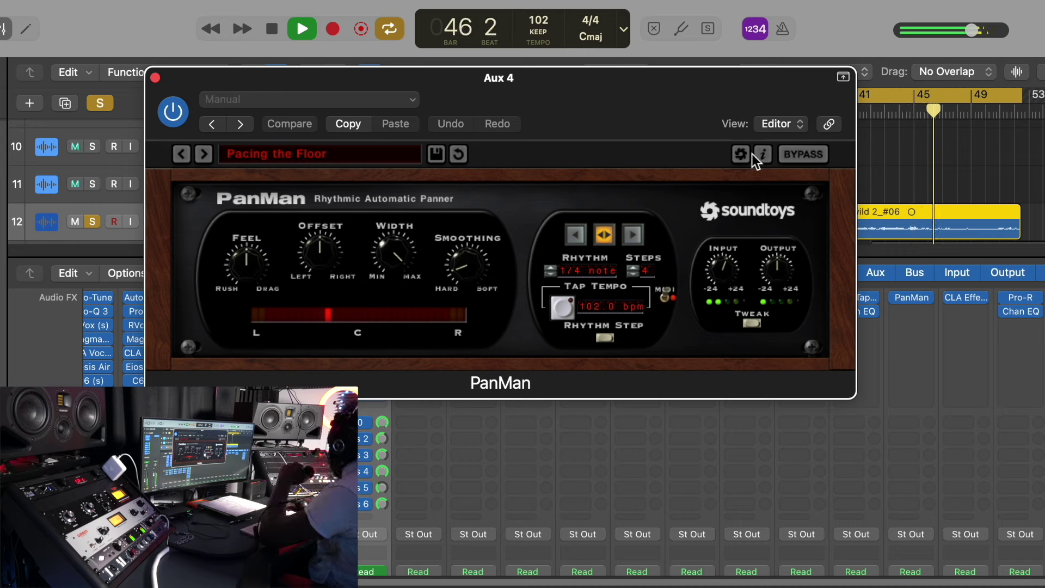
pyautogui.press('space')
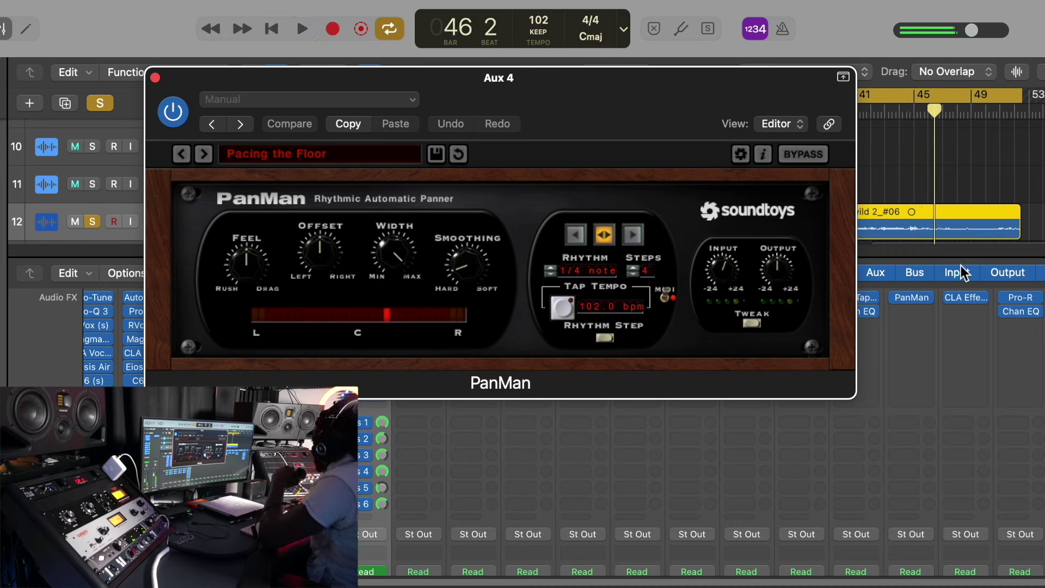
# Step: Check the CLA Effects preset on Aux 5 in its preset list, and close the CLA Effects and PanMan windows
pyautogui.click(963, 298)
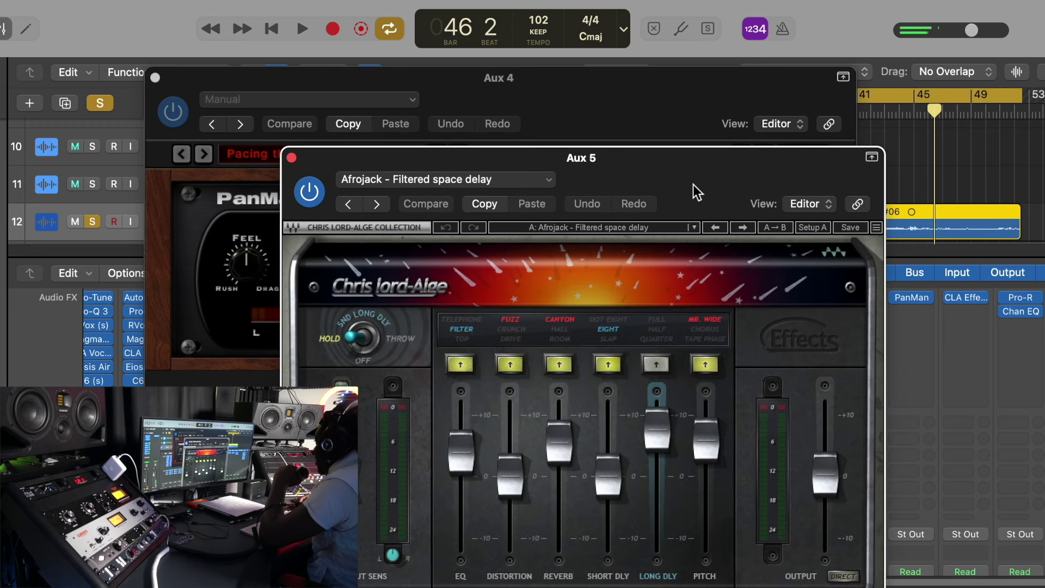
pyautogui.moveTo(694, 184); pyautogui.dragTo(646, 82)
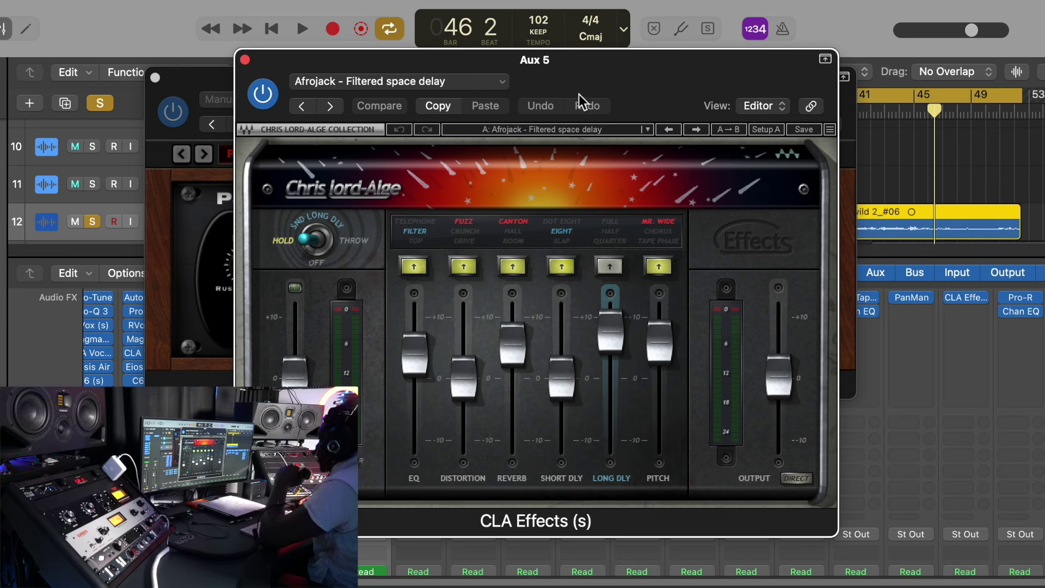
pyautogui.click(569, 128)
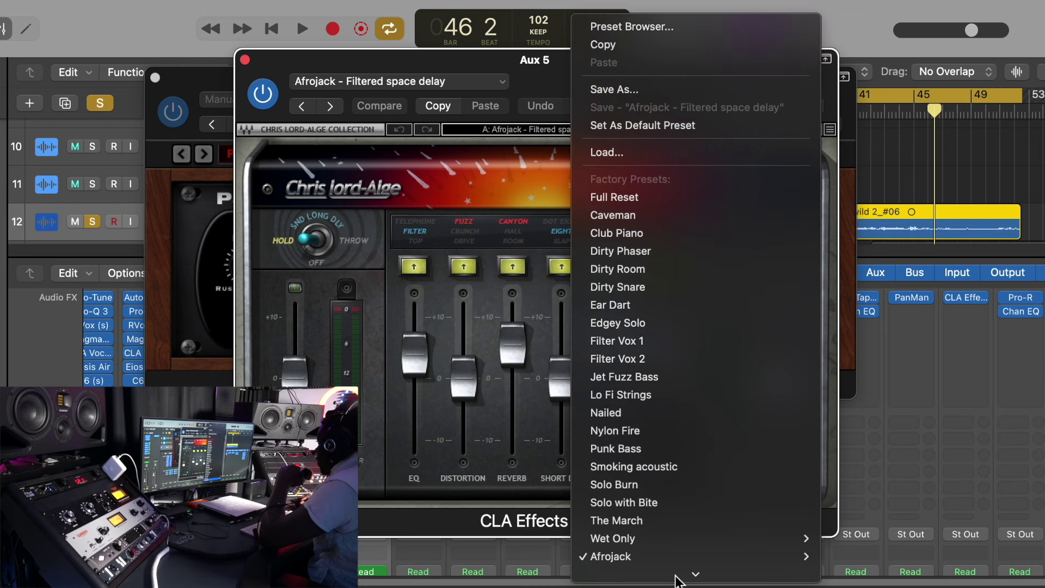
pyautogui.moveTo(661, 510)
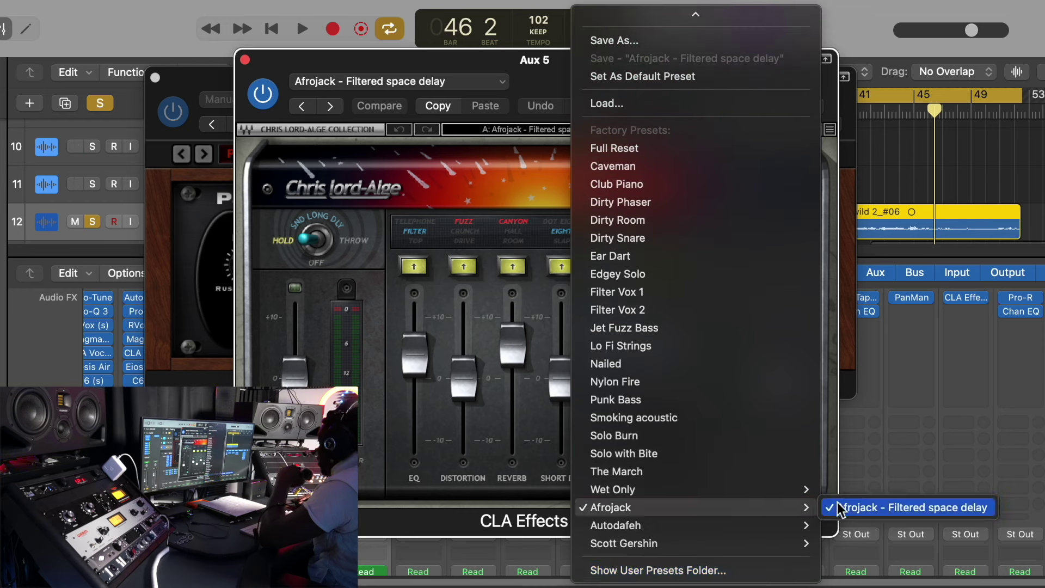
pyautogui.click(930, 420)
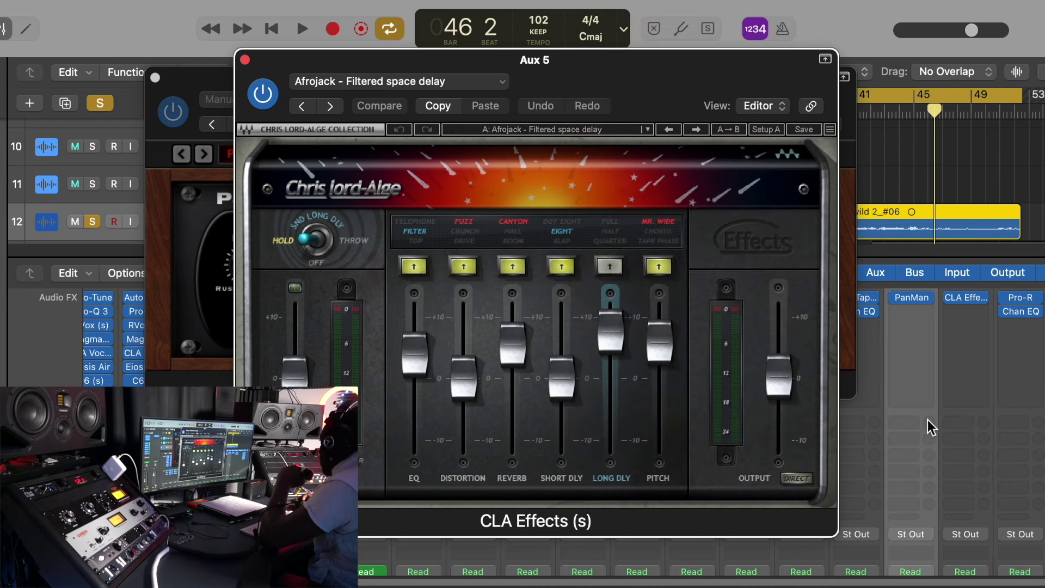
pyautogui.click(245, 59)
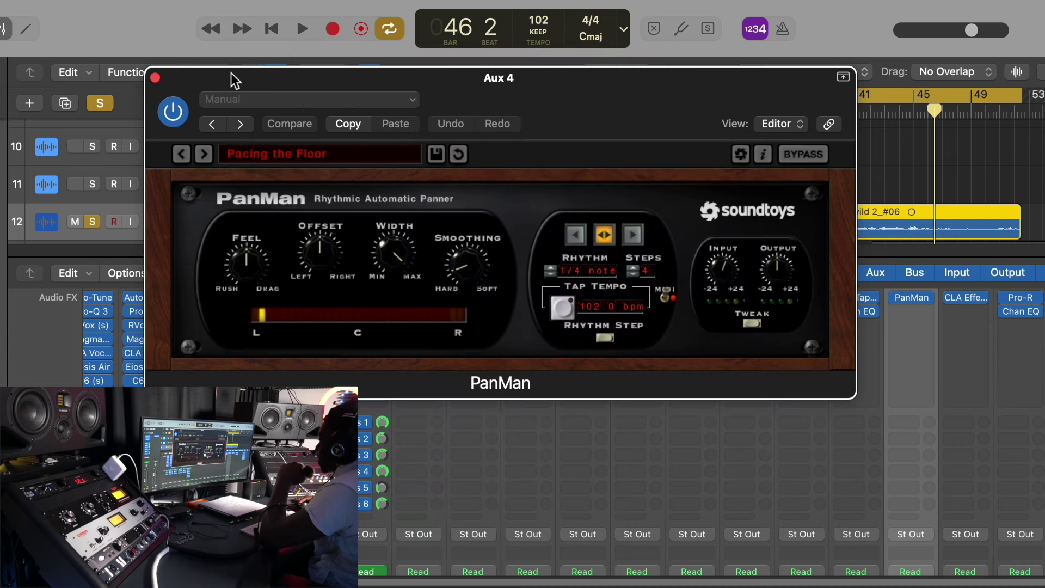
pyautogui.click(155, 77)
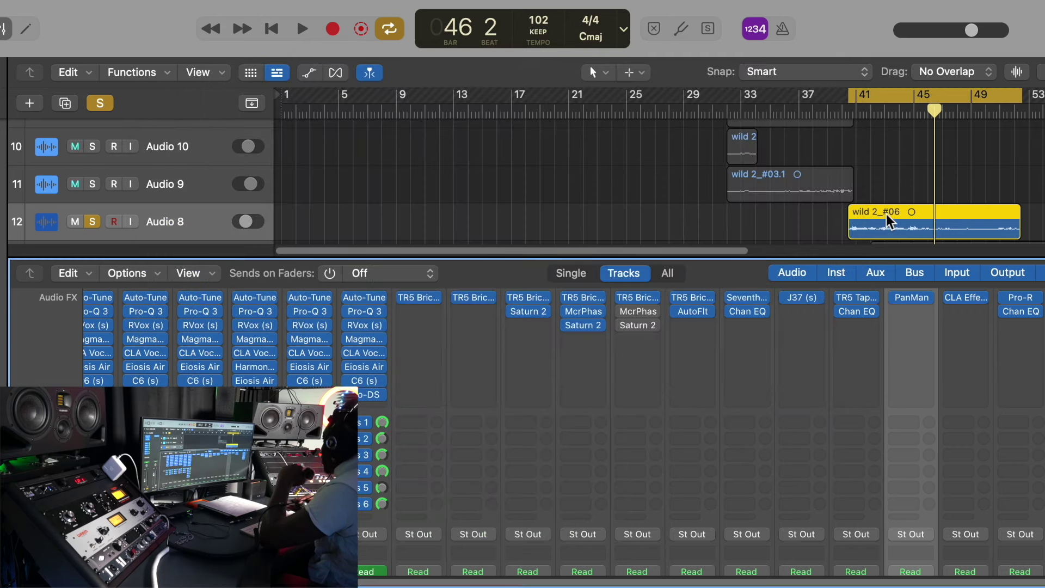
# Step: Reopen CLA Effects on Aux 5 and audition the Filtered space delay during playback
pyautogui.click(965, 298)
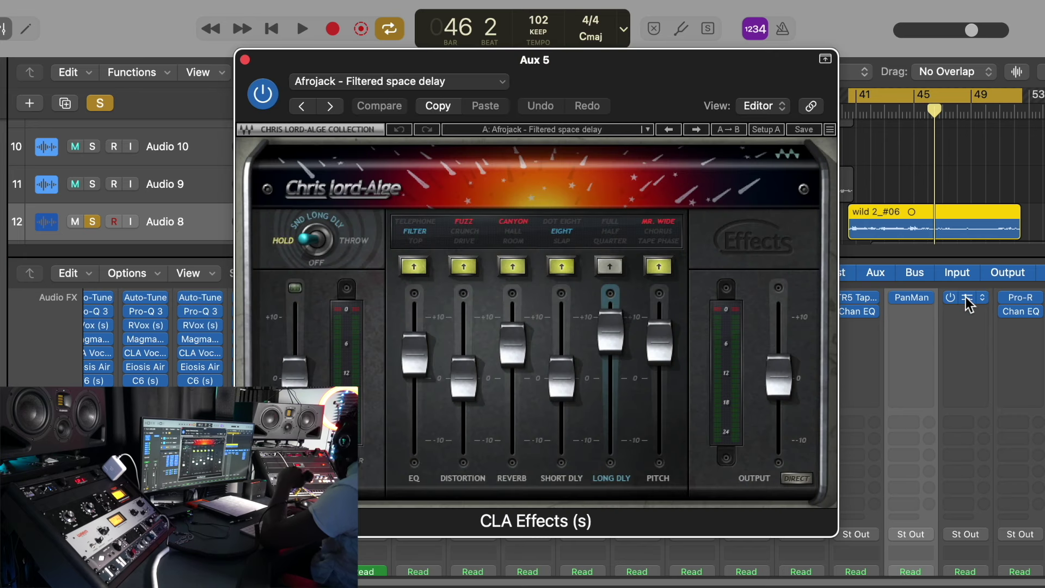
pyautogui.press('space')
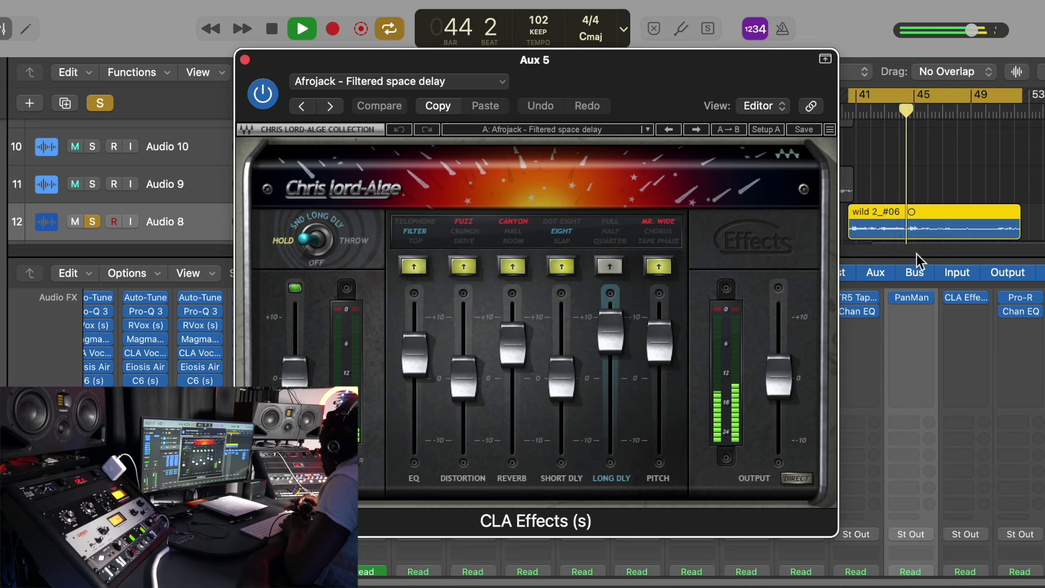
pyautogui.press('space')
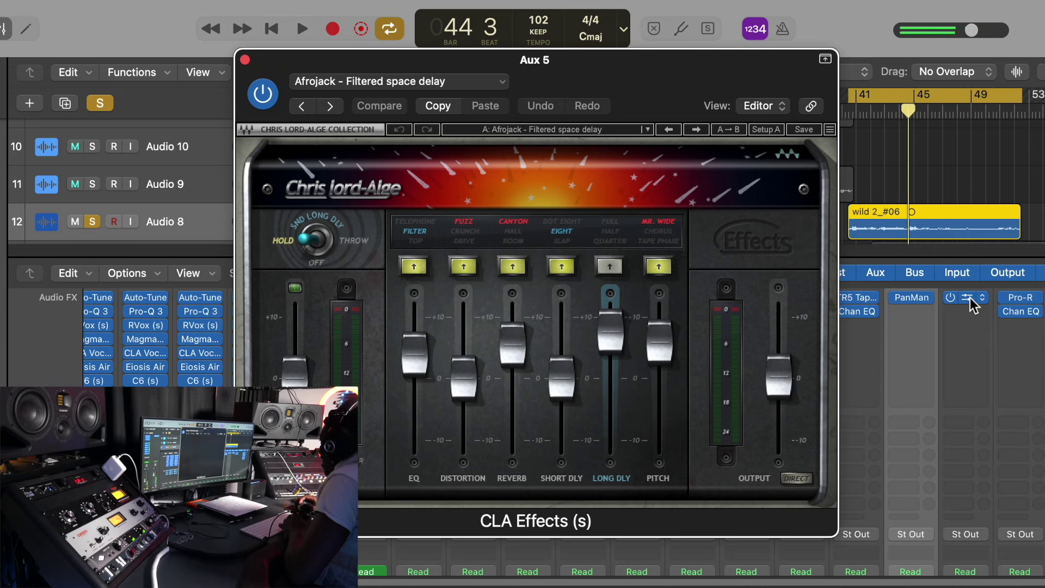
pyautogui.click(970, 298)
# Step: Open Pro-R on Aux 6, inspect its Very Large presets, and audition the Huge Synth Space reverb during playback
pyautogui.click(1022, 300)
pyautogui.moveTo(784, 261); pyautogui.dragTo(673, 81)
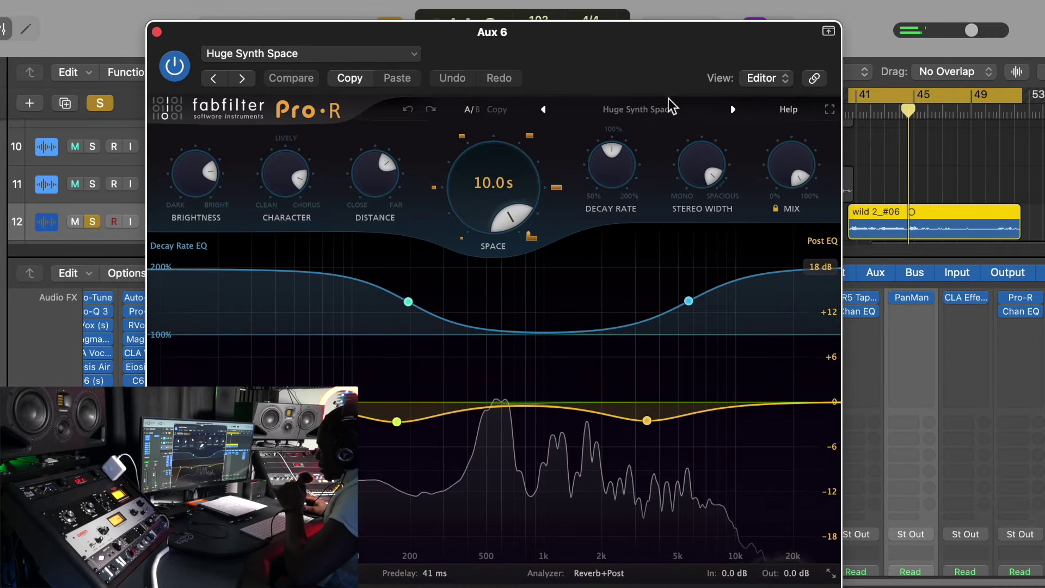
pyautogui.click(656, 111)
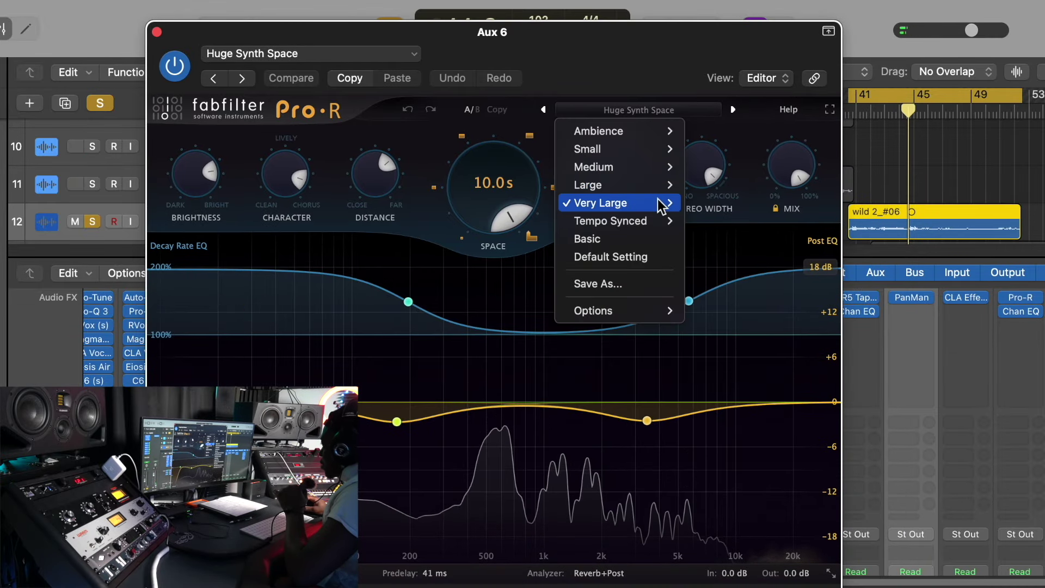
pyautogui.moveTo(665, 203)
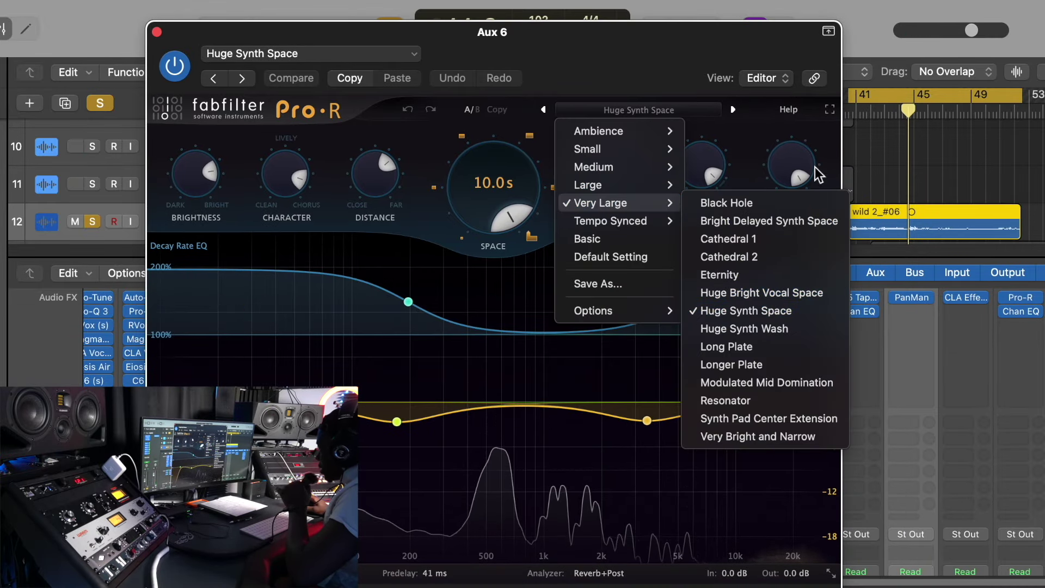
pyautogui.click(905, 170)
pyautogui.press('space')
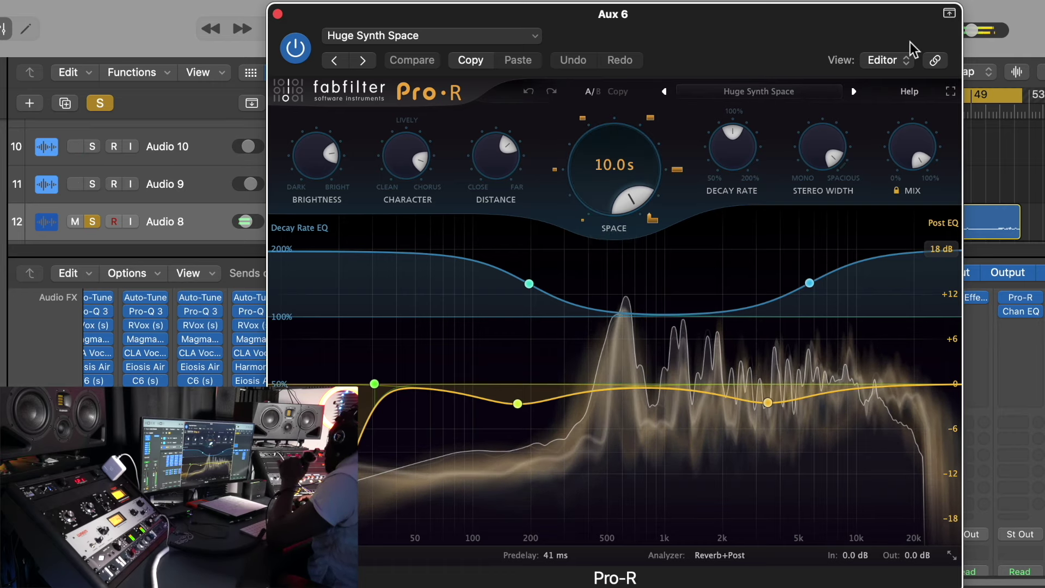
pyautogui.click(949, 13)
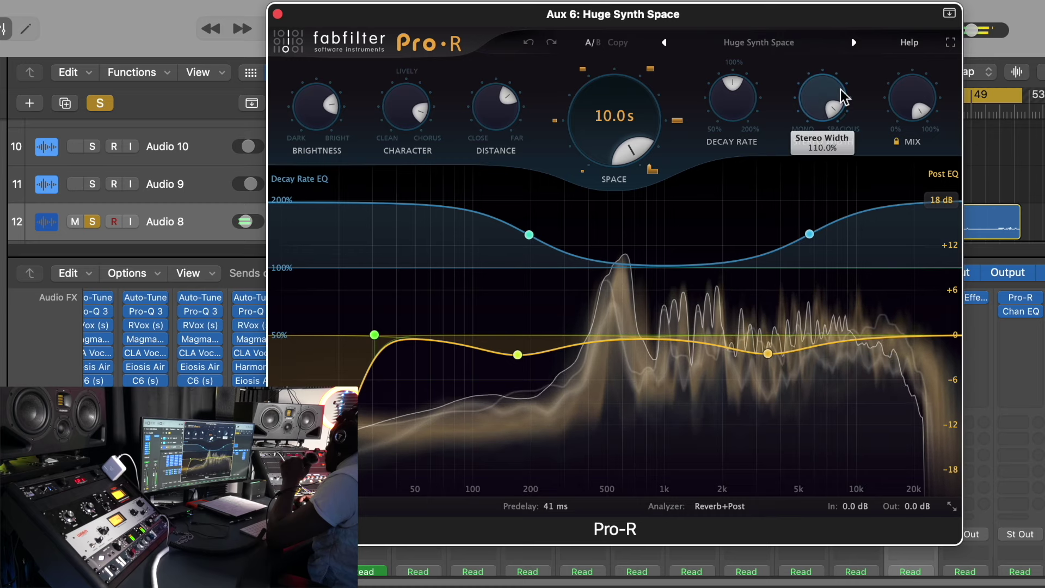
pyautogui.click(277, 14)
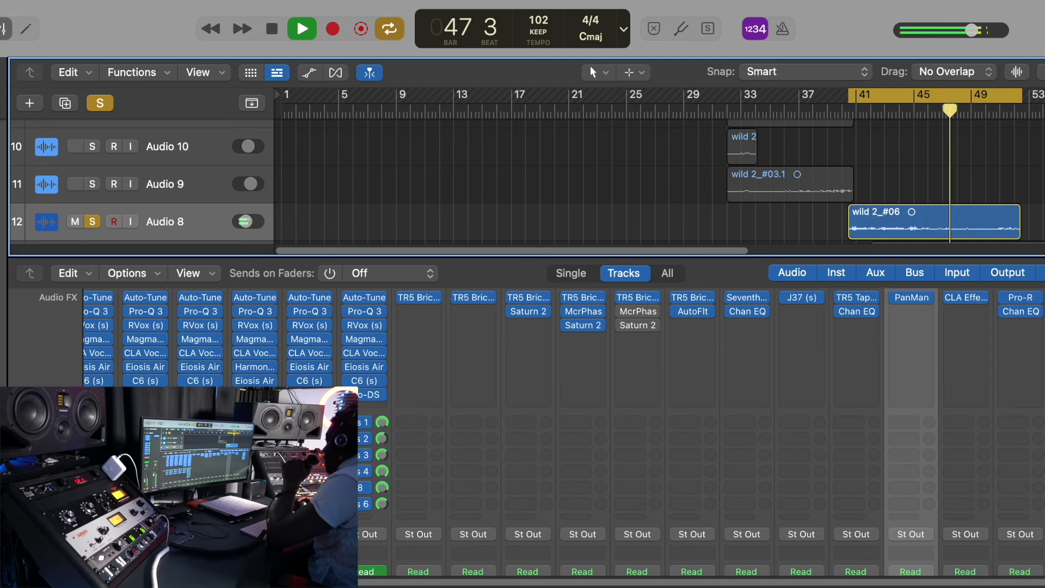
# Step: Examine the automated bus send levels on the Audio 8 channel strip while the section plays
pyautogui.scroll(-2, 473, 409)
pyautogui.scroll(-4, 374, 416)
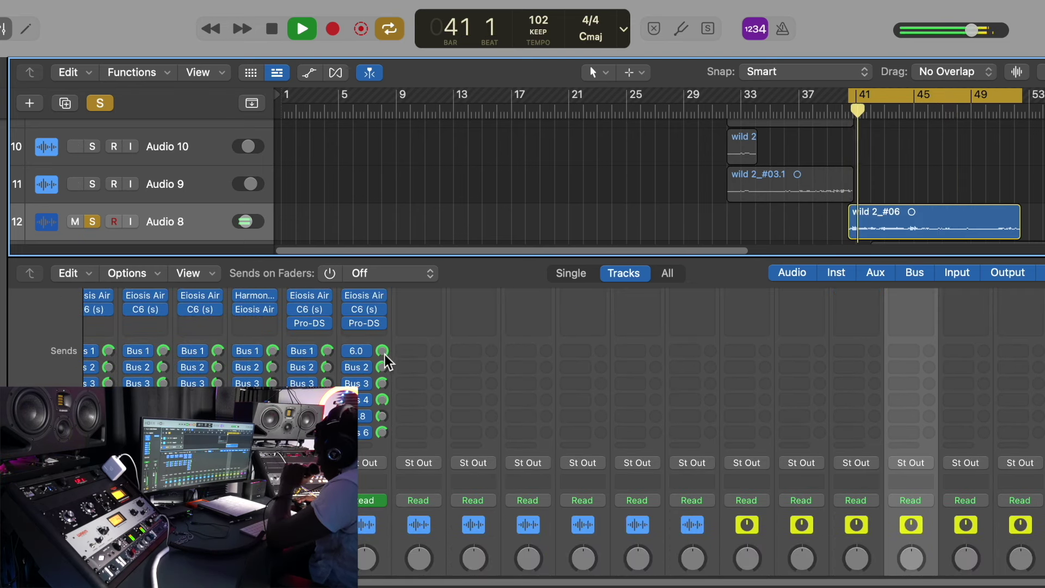
pyautogui.keyDown('alt'); pyautogui.click(383, 416); pyautogui.keyUp('alt')
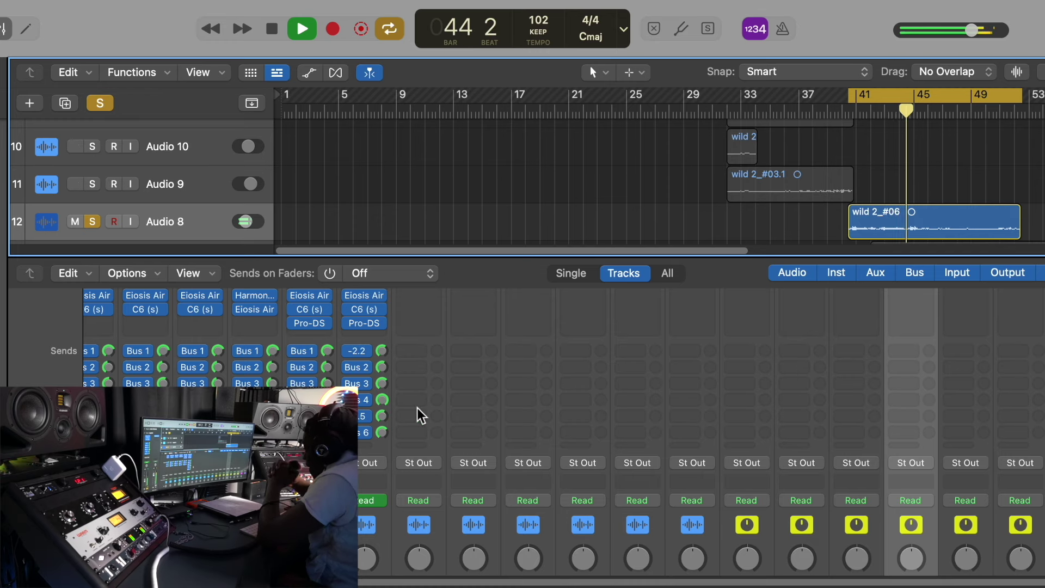
pyautogui.press('space')
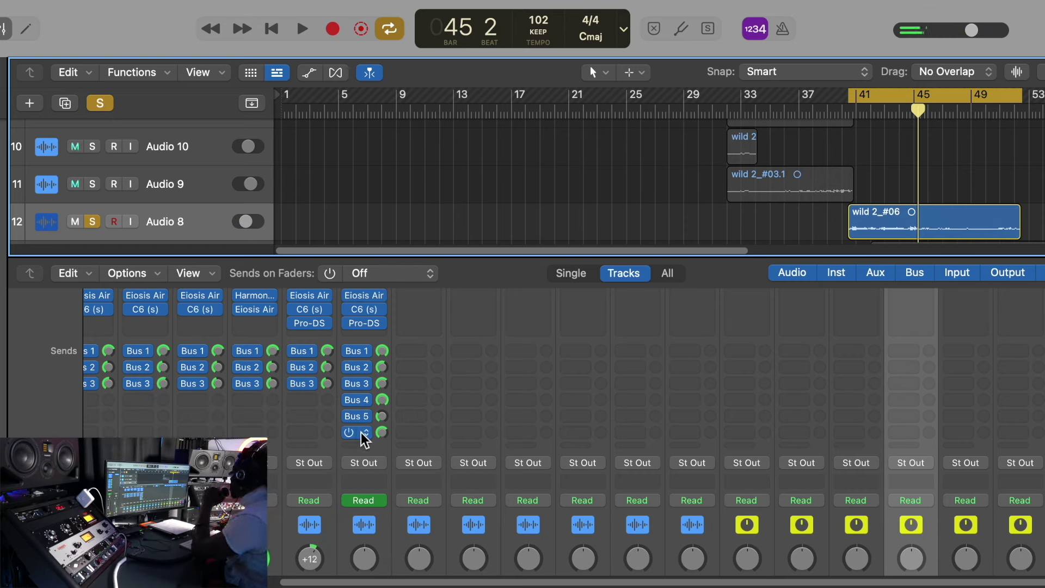
# Step: Add a Channel EQ to the Audio 8 channel strip and close its window
pyautogui.scroll(5, 362, 439)
pyautogui.click(371, 351)
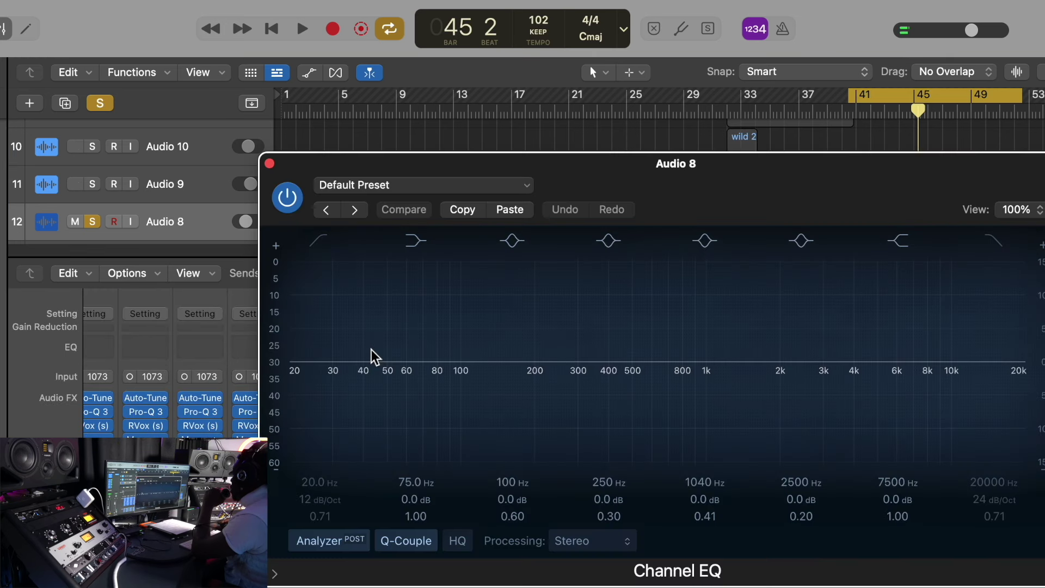
pyautogui.click(269, 163)
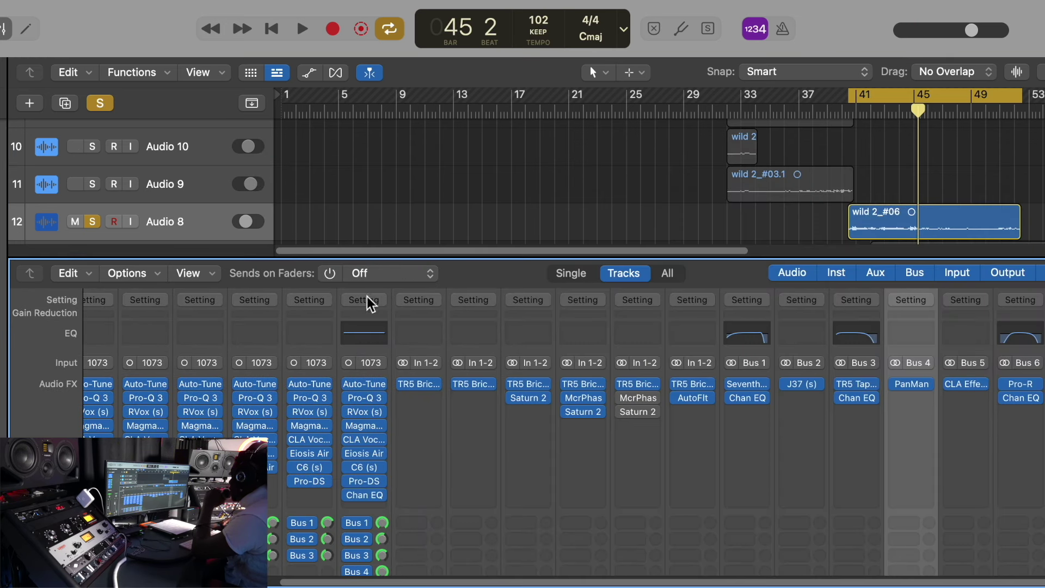
# Step: Enlarge the mixer area and bypass the Channel EQ on Audio 8
pyautogui.scroll(1, 365, 361)
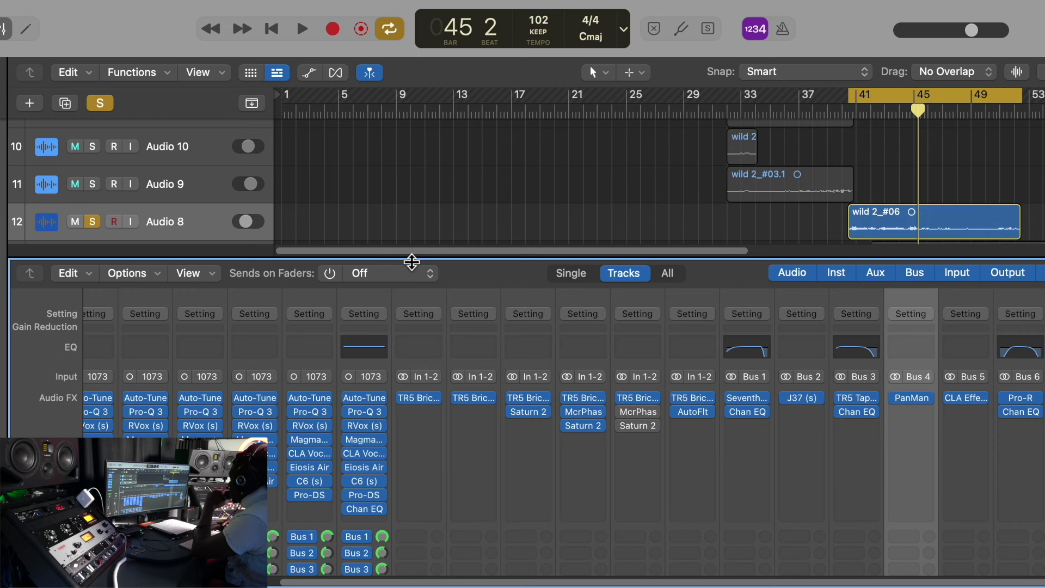
pyautogui.moveTo(411, 262); pyautogui.dragTo(334, 51)
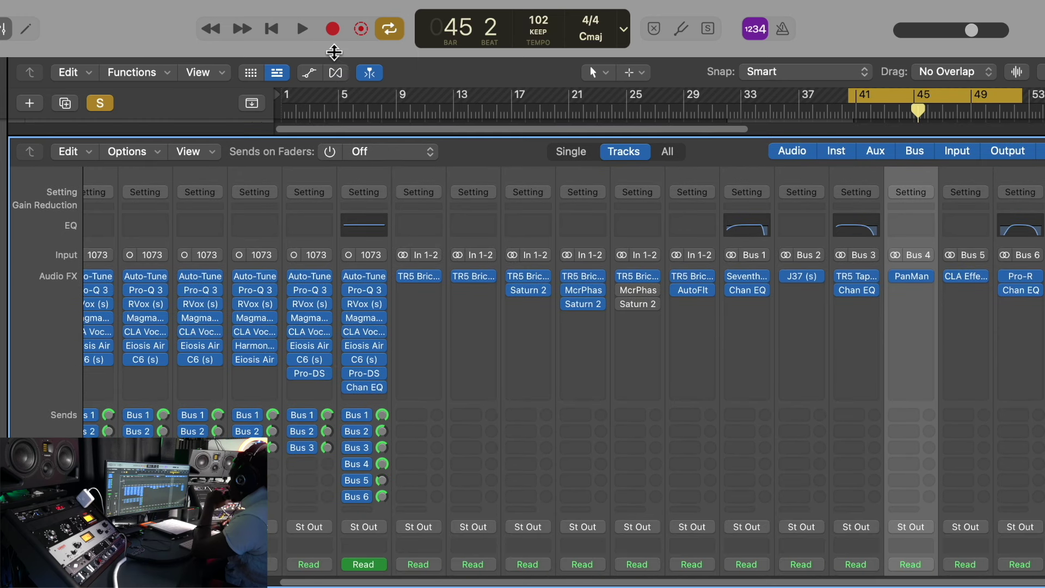
pyautogui.doubleClick(366, 226)
pyautogui.click(288, 199)
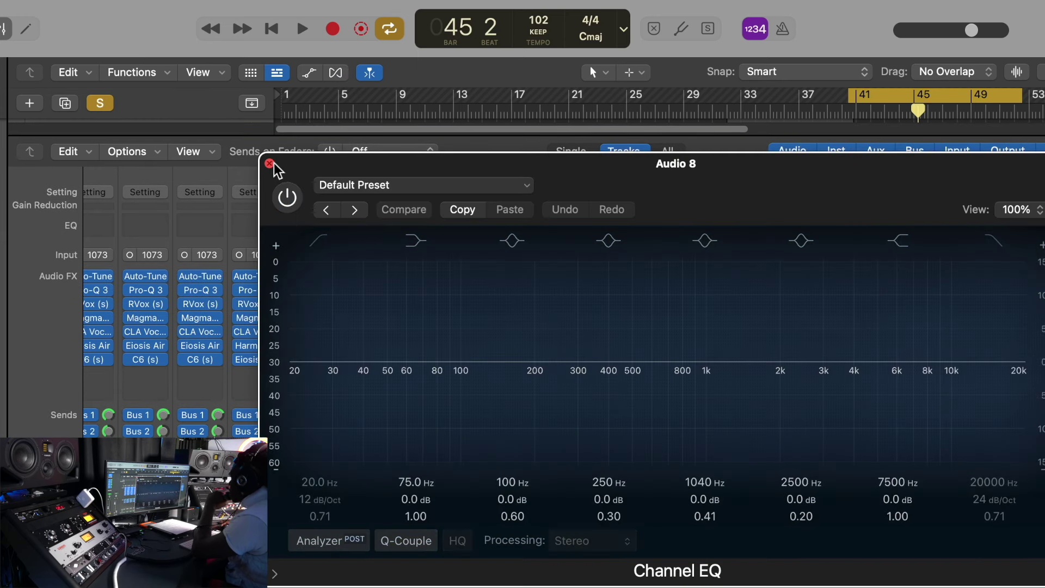
pyautogui.click(270, 164)
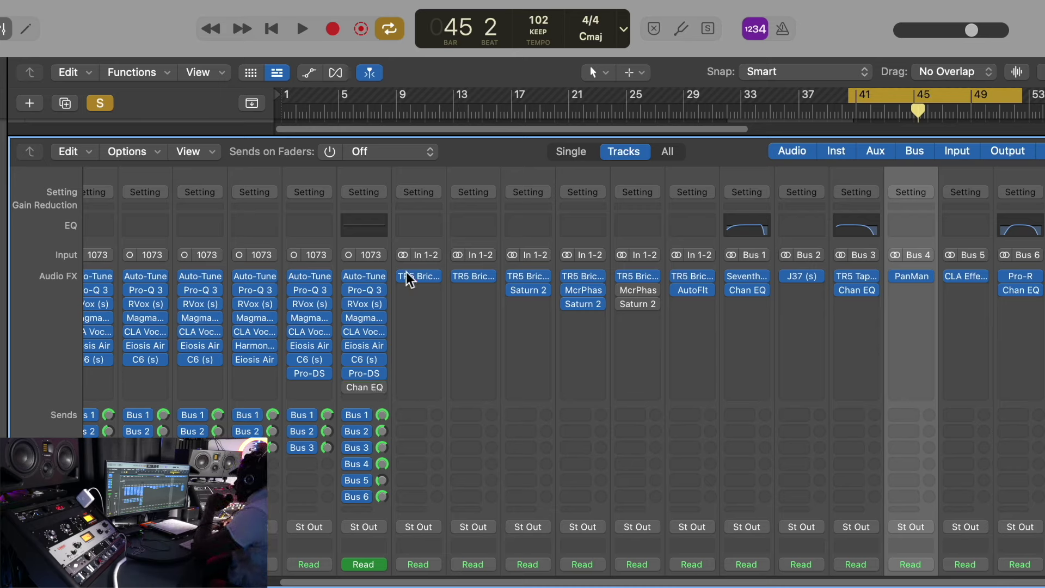
# Step: Select the Audio 8 track in the track list and enlarge the mixer area again
pyautogui.moveTo(449, 141); pyautogui.dragTo(525, 314)
pyautogui.click(226, 225)
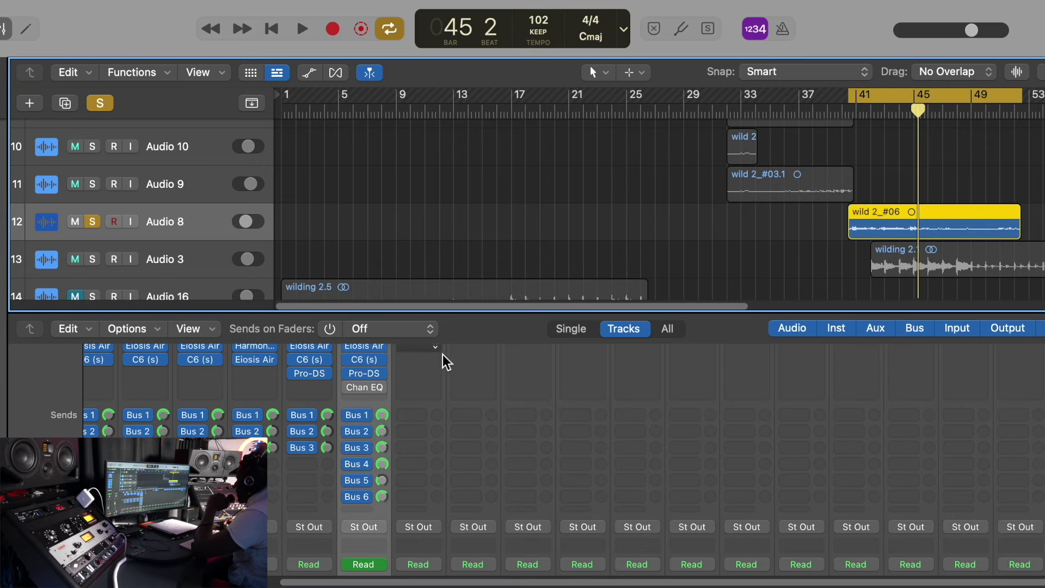
pyautogui.moveTo(389, 315); pyautogui.dragTo(347, 146)
# Step: Play the looped section and compare Audio 8's moving send values with the level meters of the bus-fed aux channels
pyautogui.press('space')
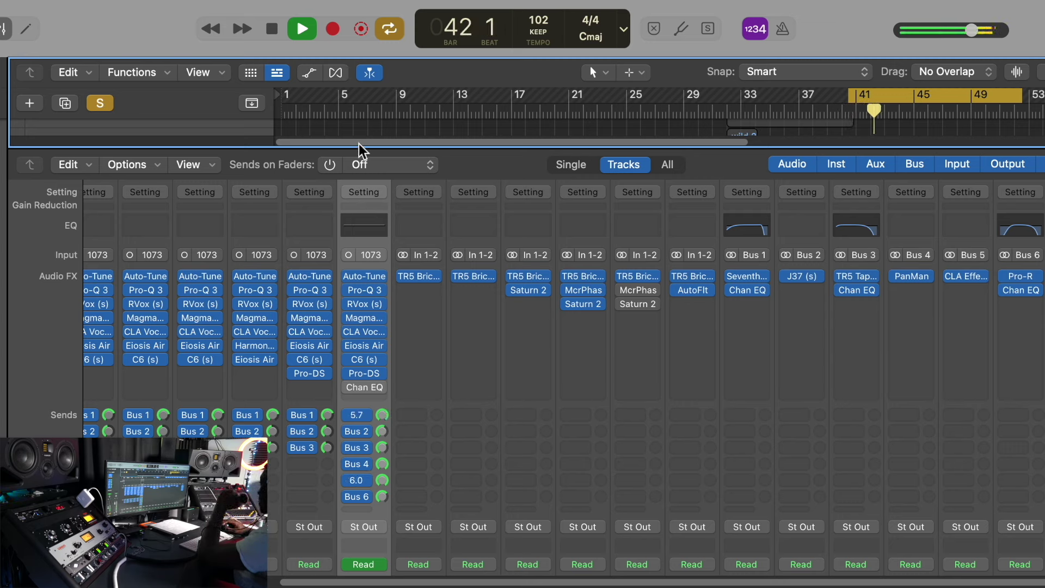
pyautogui.moveTo(359, 147); pyautogui.dragTo(359, 133)
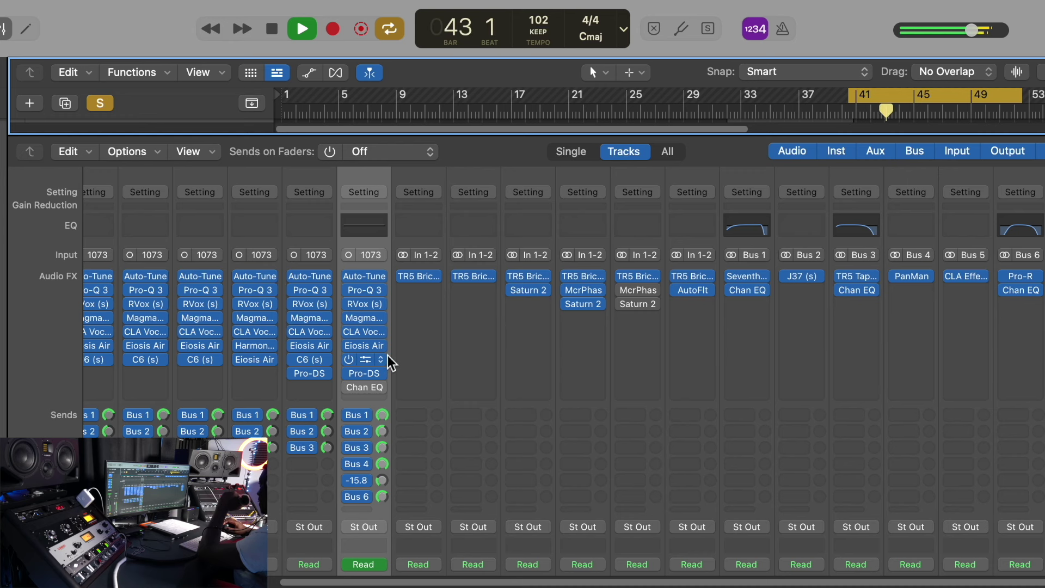
pyautogui.scroll(-6, 388, 363)
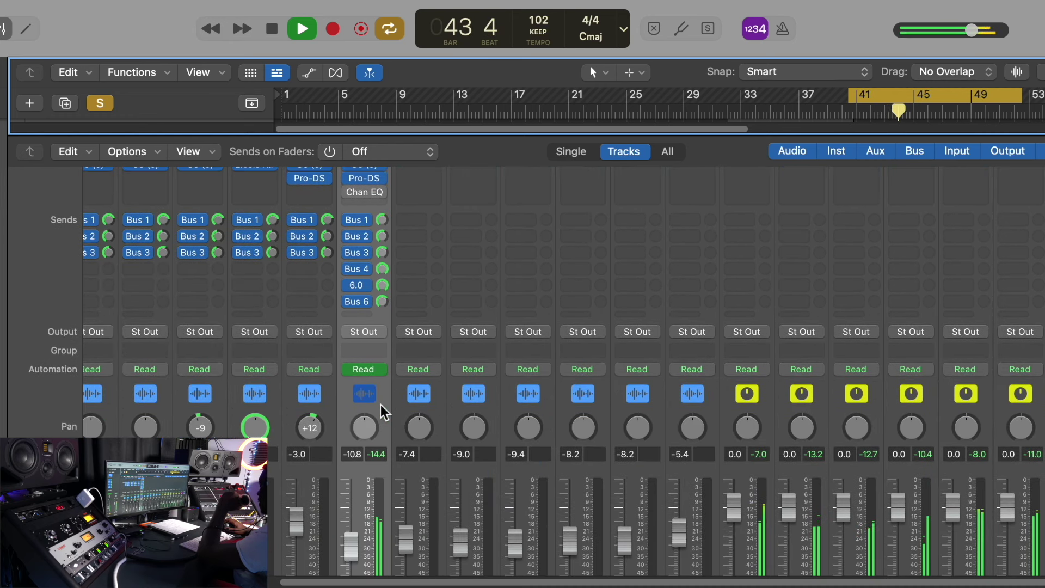
pyautogui.scroll(-1, 381, 403)
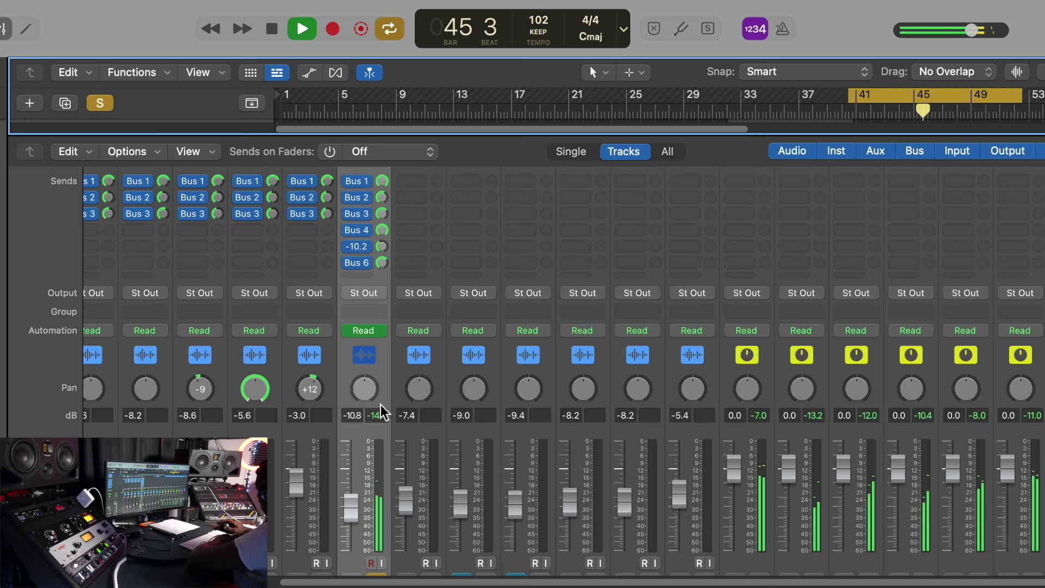
# Step: Examine the CLA Effects plug-in on the Bus 5 aux during playback, stop playback and close the plug-in window
pyautogui.scroll(5, 380, 405)
pyautogui.scroll(-1, 381, 404)
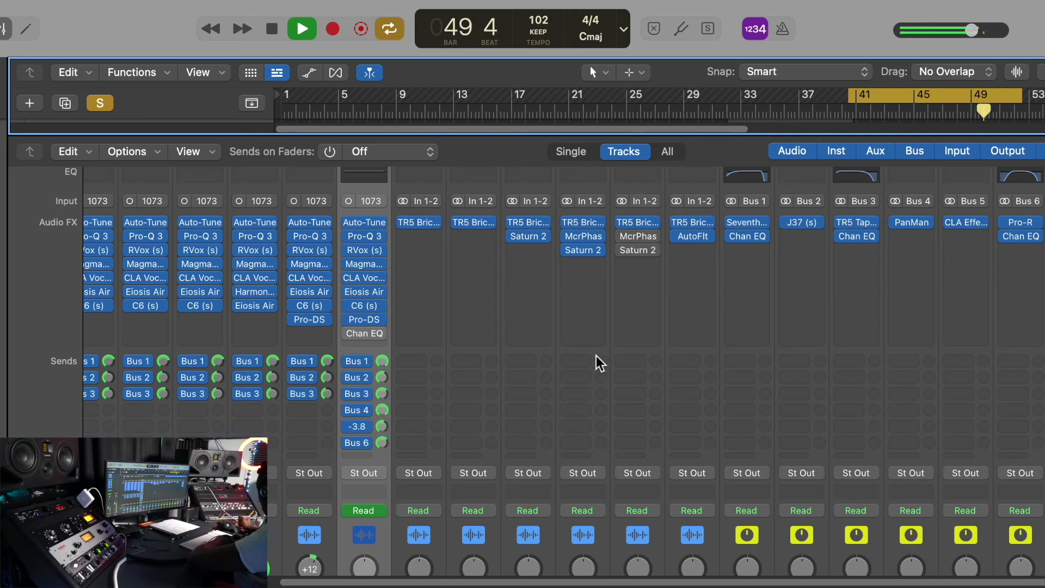
pyautogui.click(964, 225)
pyautogui.moveTo(682, 84); pyautogui.dragTo(936, 151)
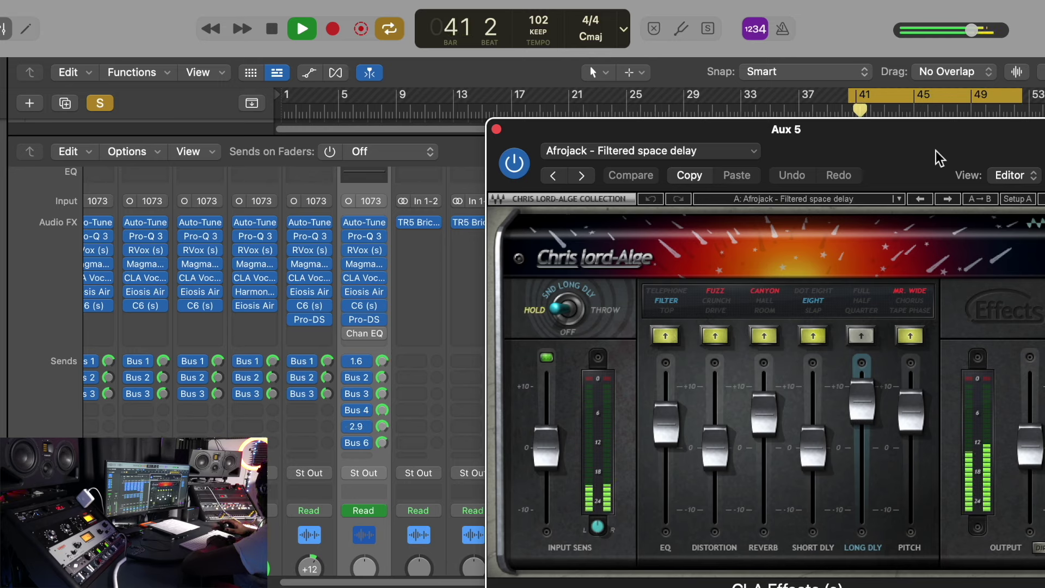
pyautogui.press('space')
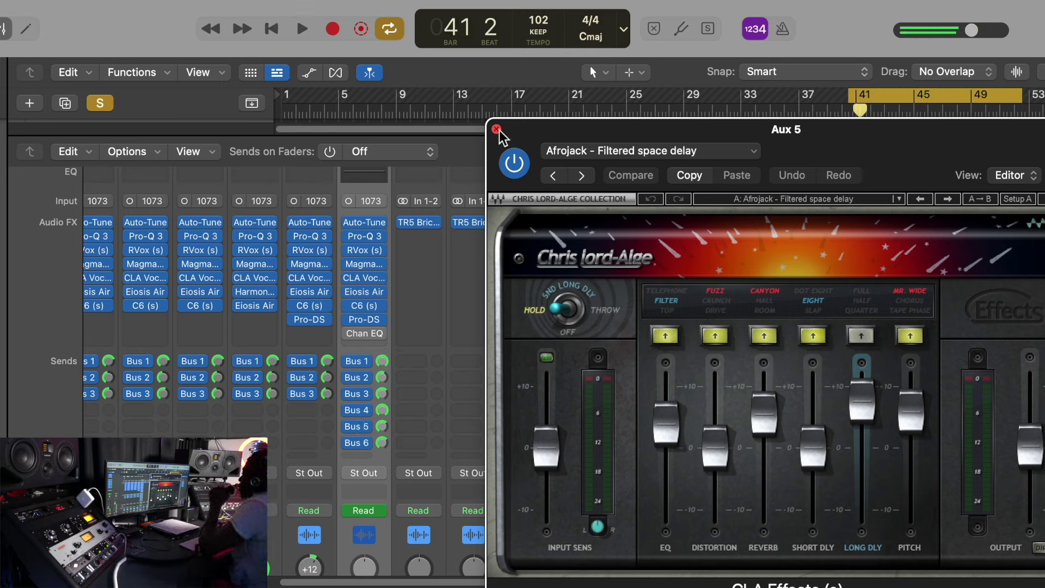
pyautogui.click(496, 130)
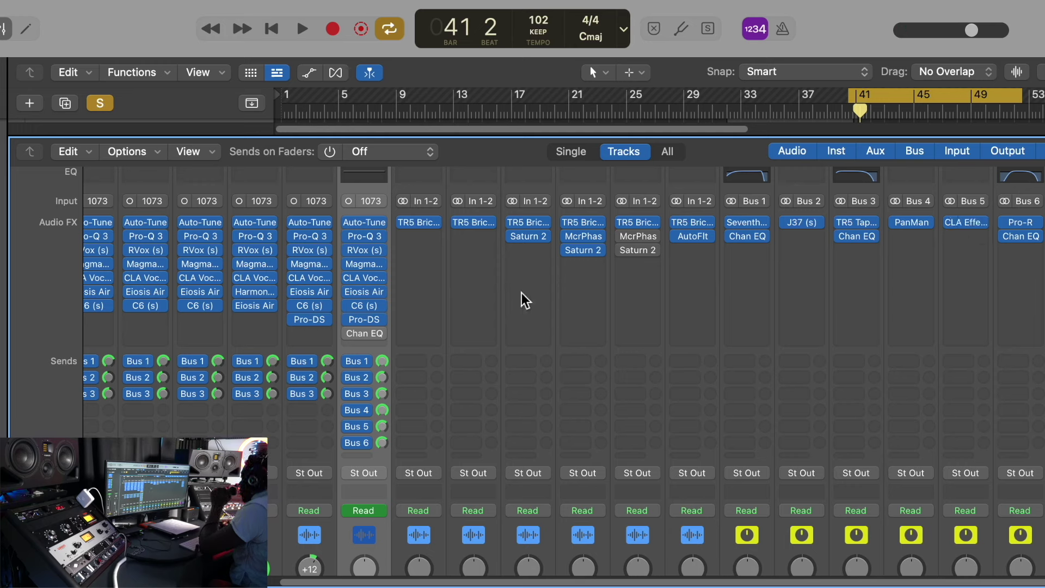
# Step: View the Seventh Heaven Professional reverb and the Channel EQ on the Bus 1 aux, closing each window after inspection
pyautogui.click(746, 228)
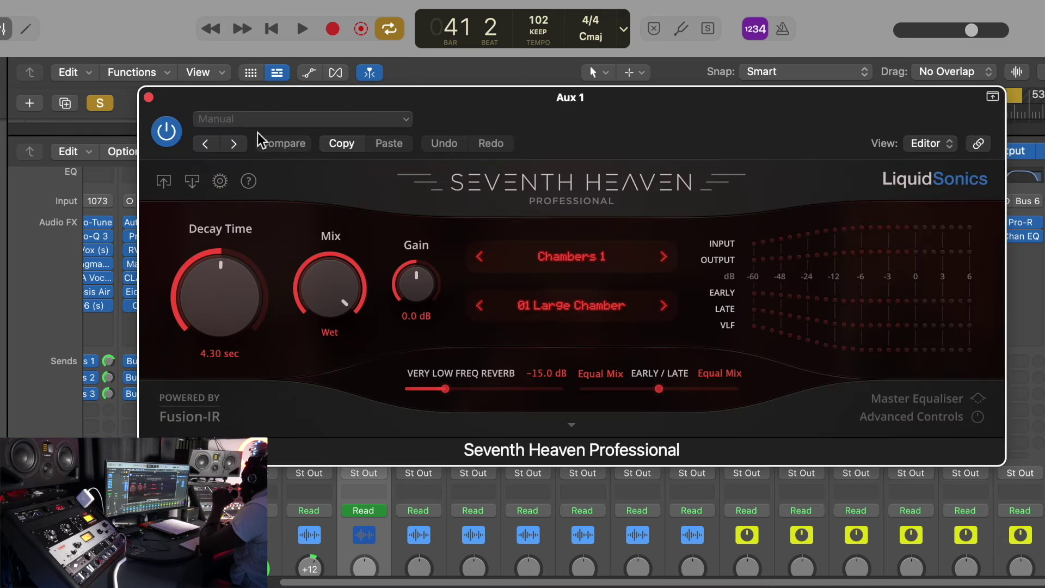
pyautogui.click(148, 97)
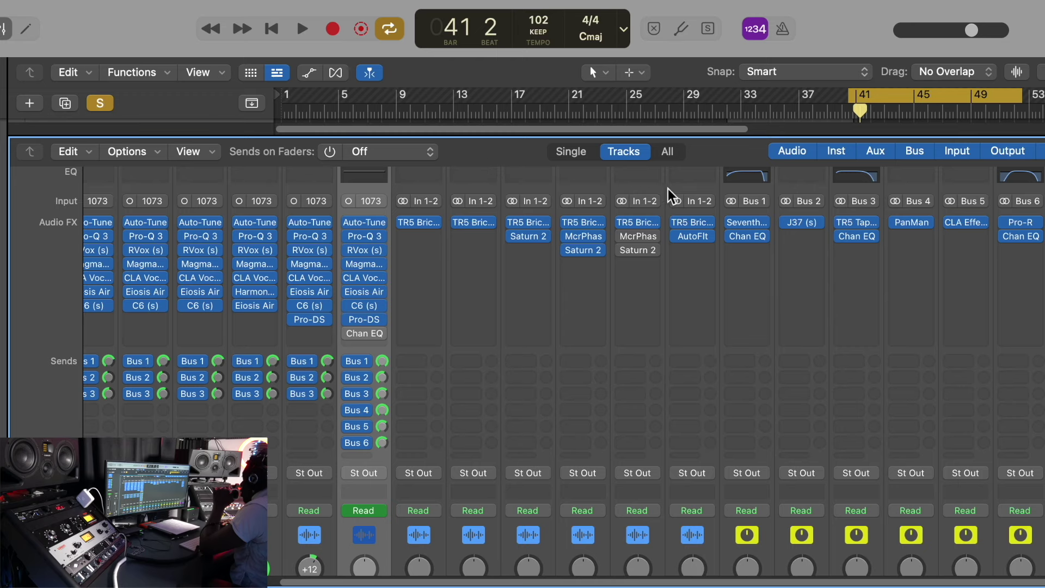
pyautogui.click(744, 240)
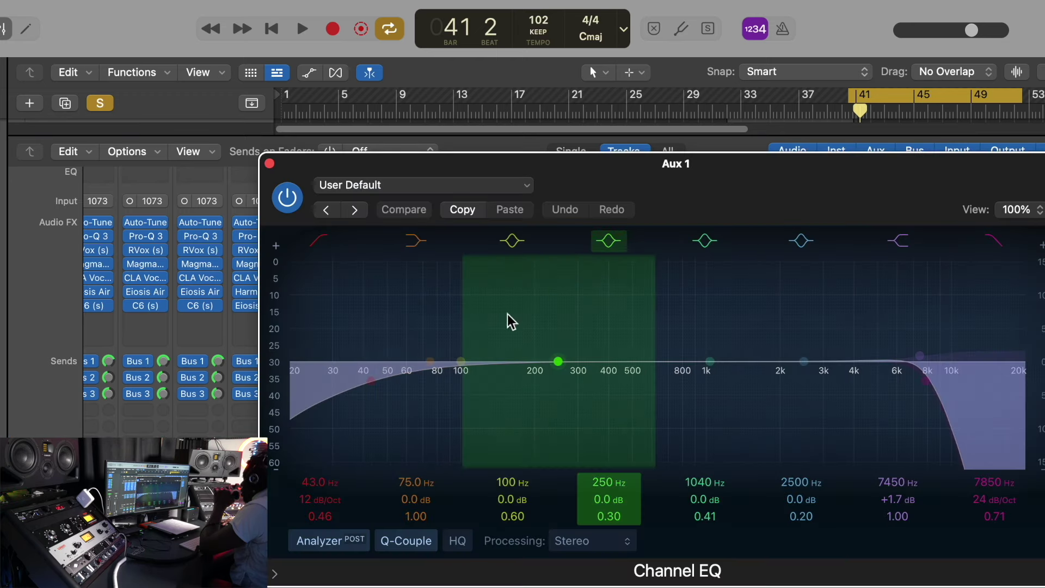
pyautogui.click(269, 163)
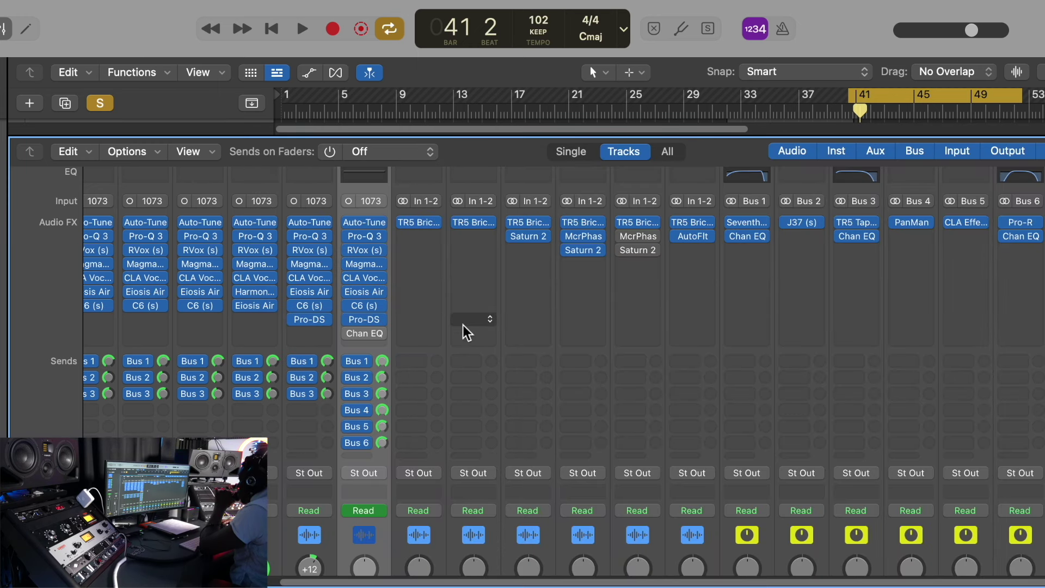
# Step: Check Audio 8's automation mode options without changing the mode, and shrink the mixer to reveal the track regions
pyautogui.click(382, 512)
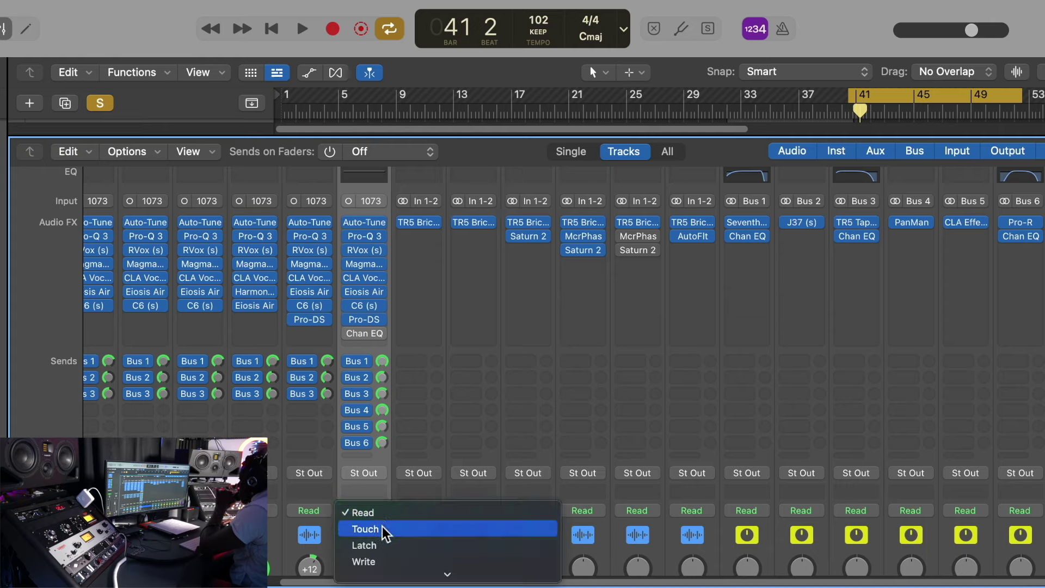
pyautogui.click(420, 427)
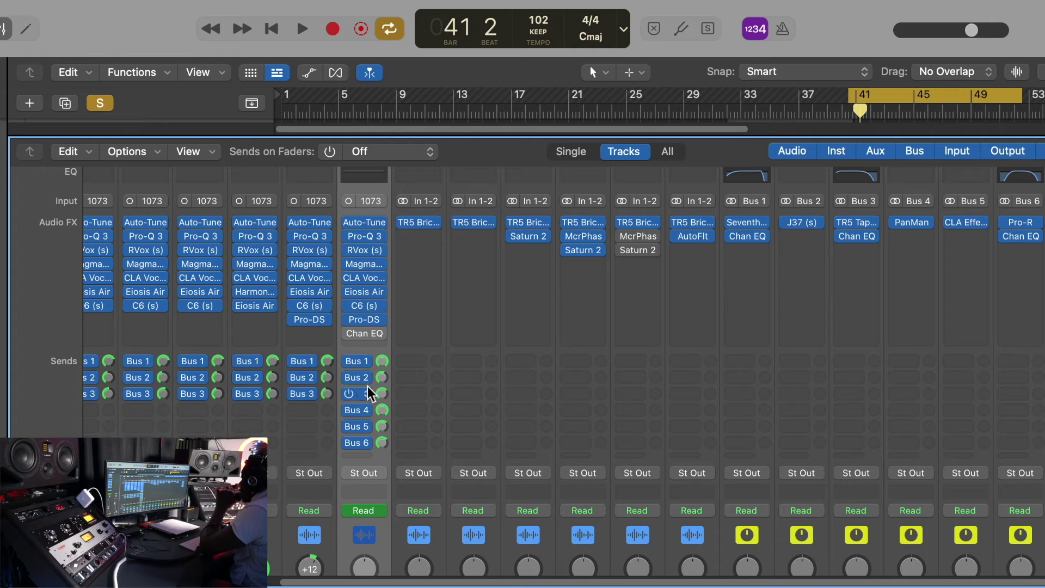
pyautogui.scroll(2, 366, 358)
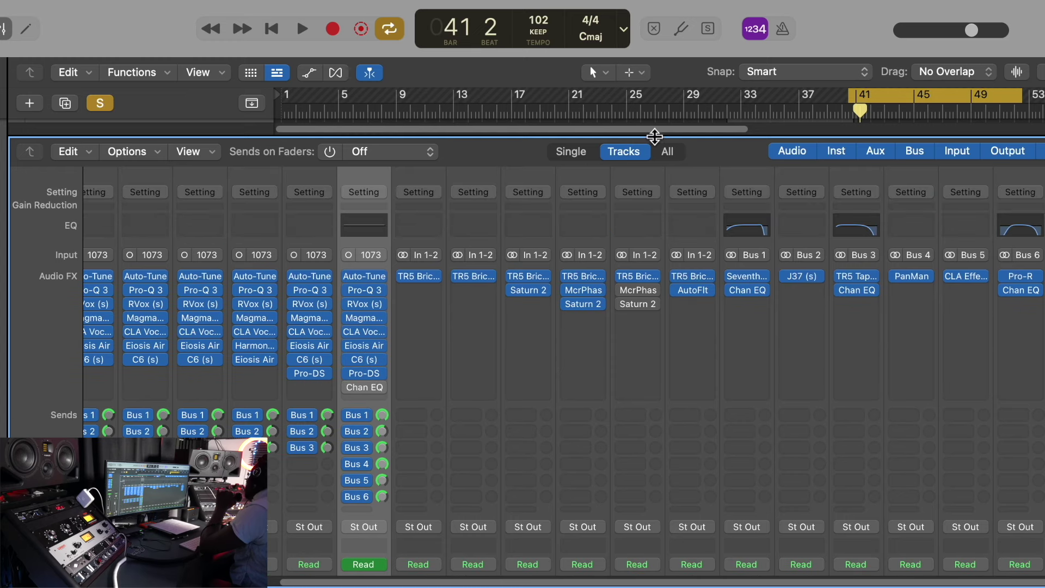
pyautogui.moveTo(654, 139); pyautogui.dragTo(735, 468)
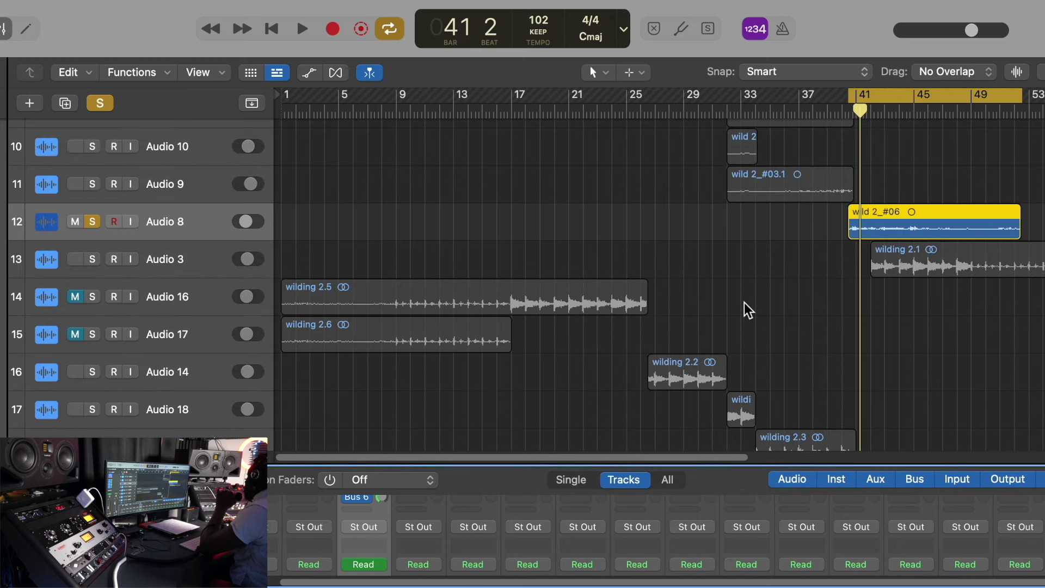
# Step: Set the cycle range to bars 25 to 46 and turn off solo on Audio 8
pyautogui.moveTo(622, 97); pyautogui.dragTo(927, 107)
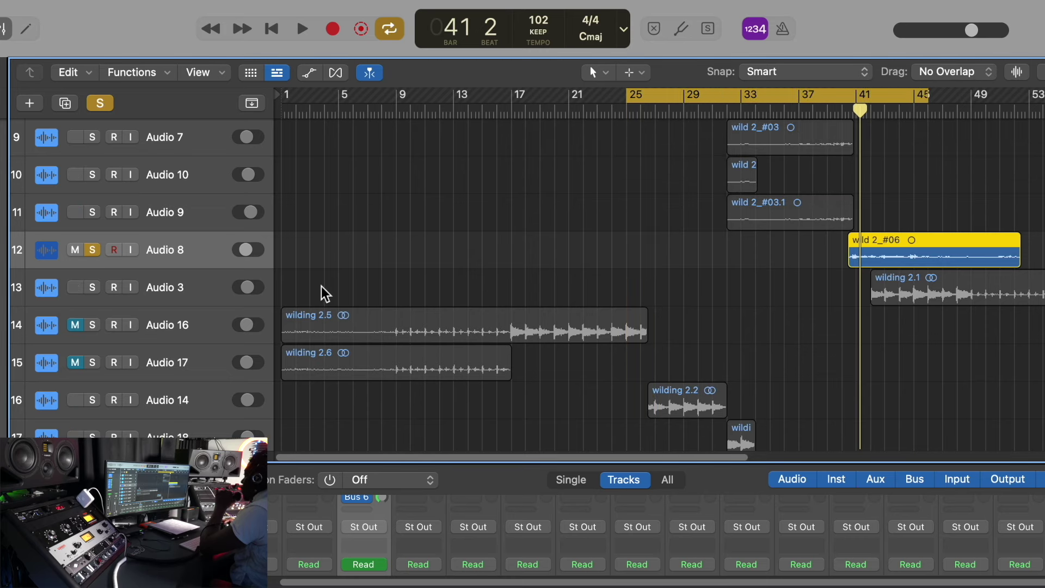
pyautogui.click(97, 247)
pyautogui.scroll(3, 349, 158)
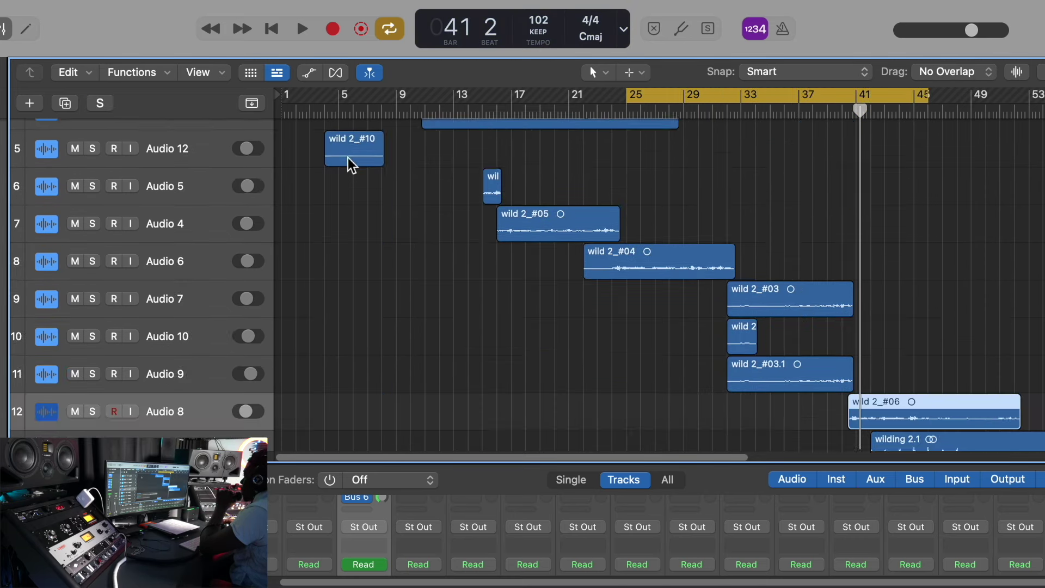
pyautogui.scroll(-6, 349, 158)
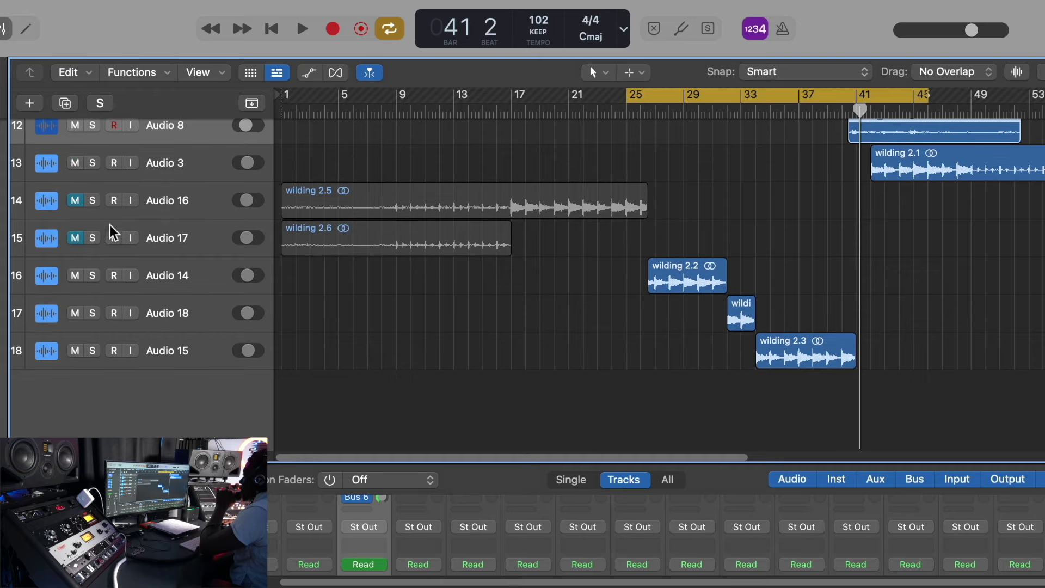
# Step: Unmute and solo Audio 17, and set the cycle range to bars 1 to 17 over its region
pyautogui.click(77, 237)
pyautogui.click(93, 238)
pyautogui.moveTo(284, 92); pyautogui.dragTo(515, 138)
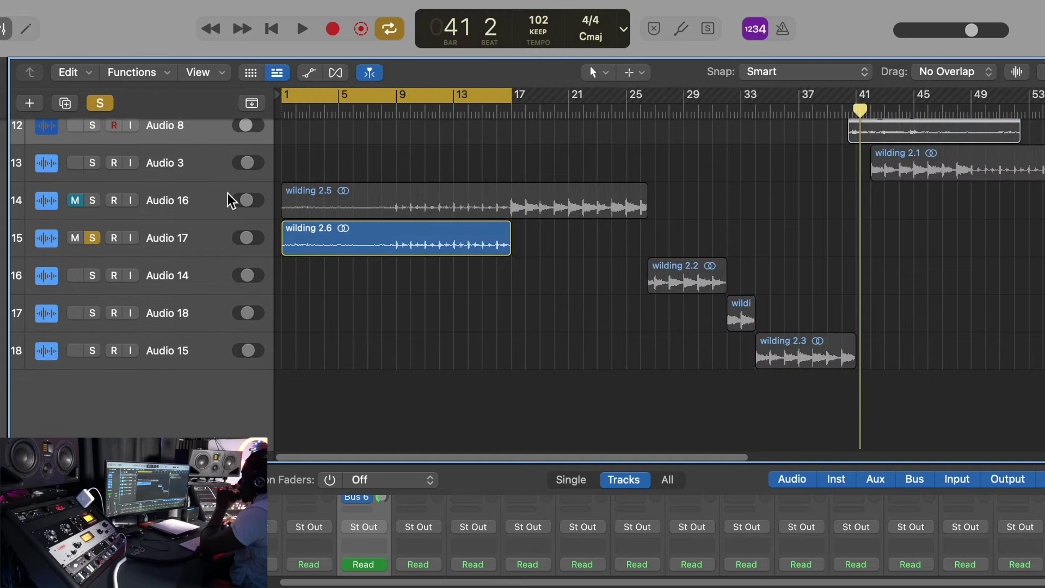
# Step: Unsolo and mute Audio 17, and unmute Audio 16
pyautogui.click(94, 237)
pyautogui.click(76, 238)
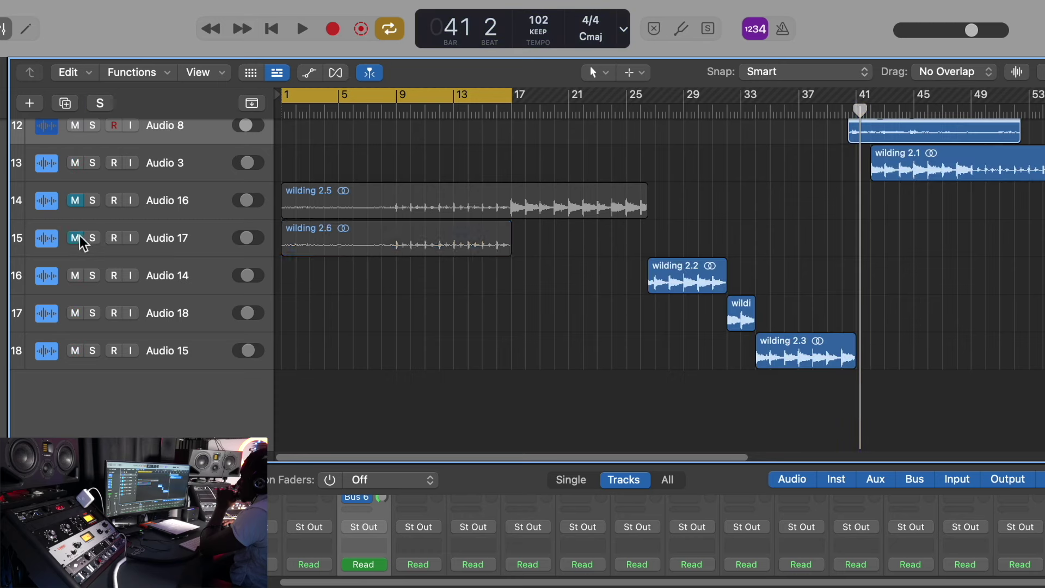
pyautogui.click(76, 200)
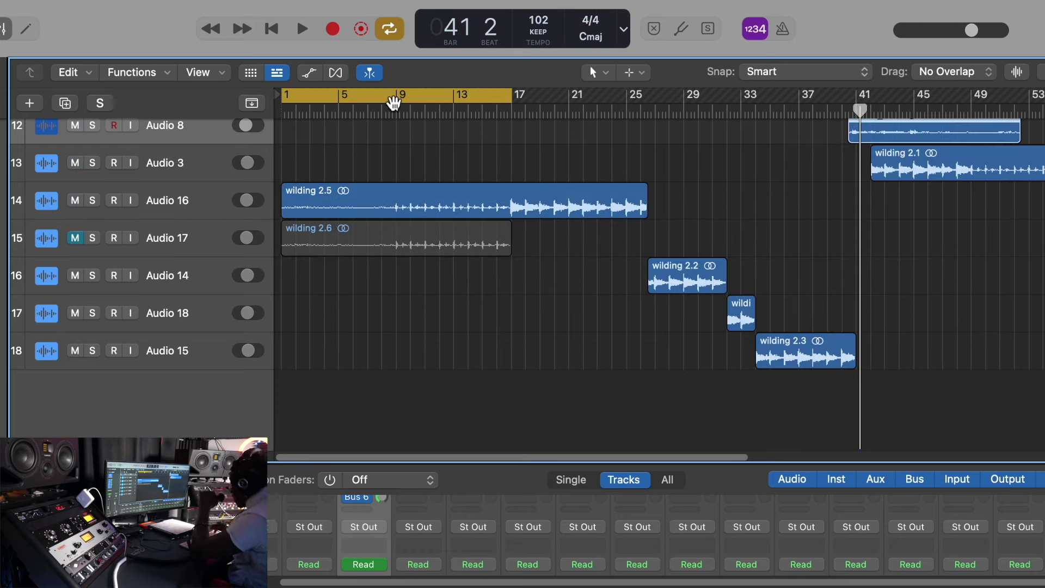
# Step: Play the song with the cycle range changed to bars 8 to 16, mute Audio 2, and stop playback
pyautogui.press('space')
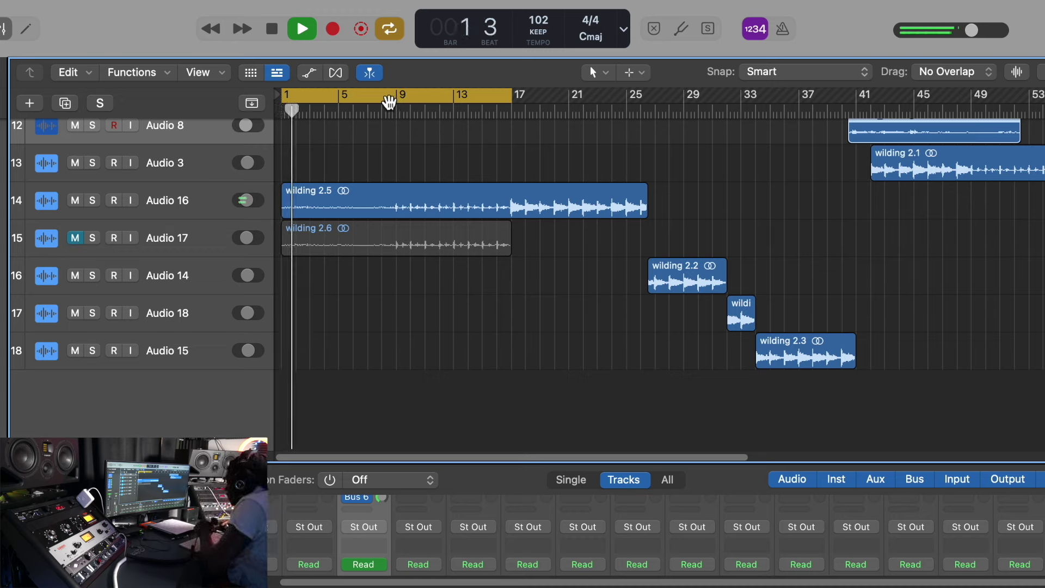
pyautogui.moveTo(389, 102); pyautogui.dragTo(500, 92)
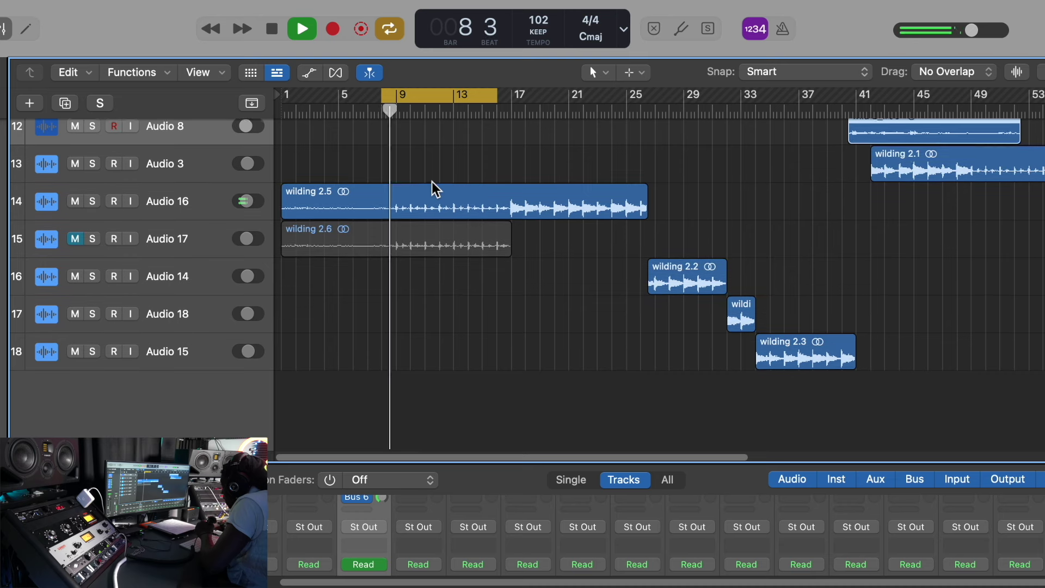
pyautogui.scroll(8, 432, 182)
pyautogui.click(75, 212)
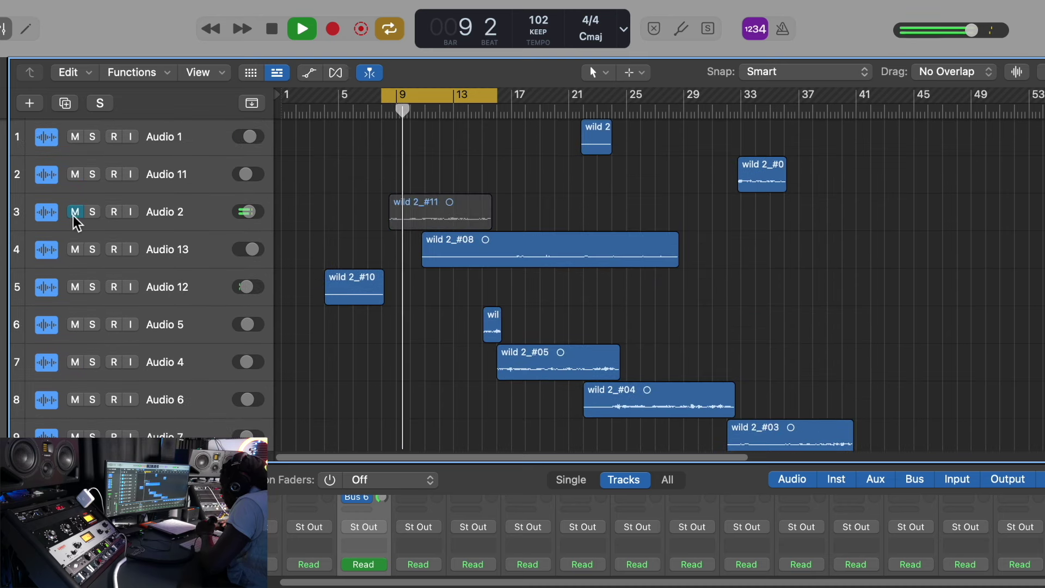
pyautogui.scroll(-8, 81, 245)
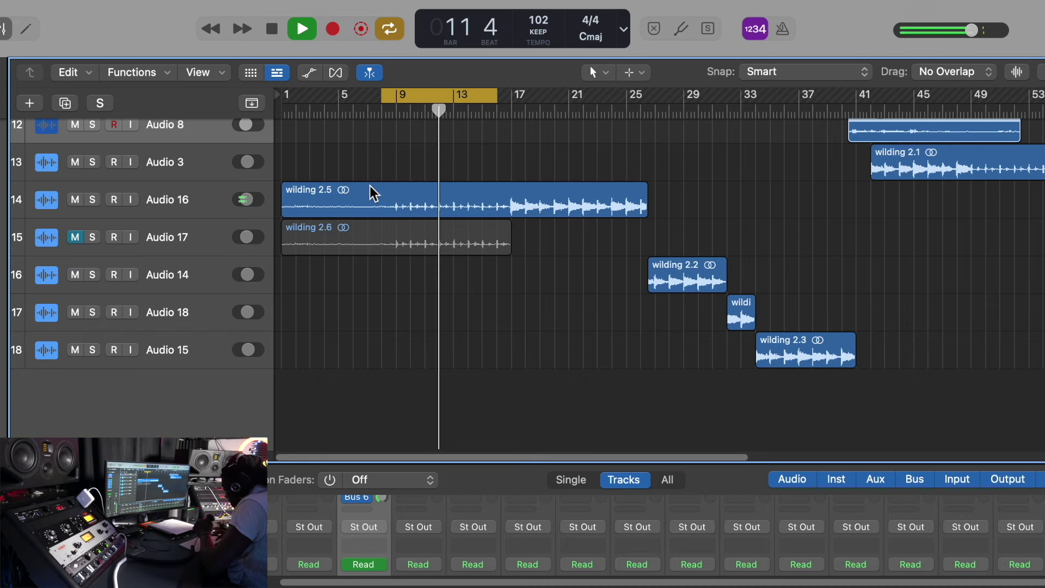
pyautogui.press('space')
# Step: Unmute, solo and select the Audio 17 track
pyautogui.scroll(6, 333, 155)
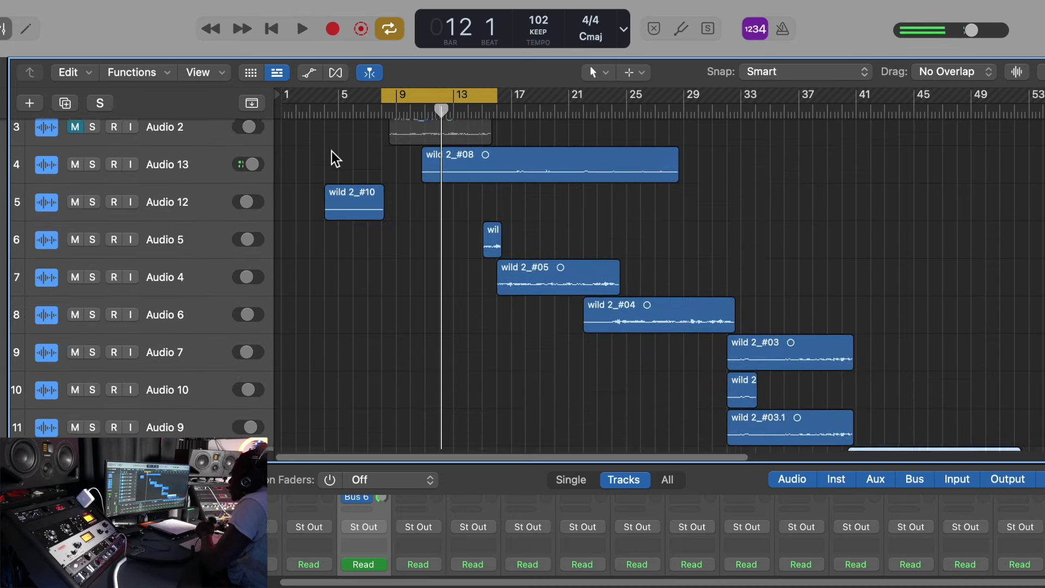
pyautogui.scroll(-5, 331, 152)
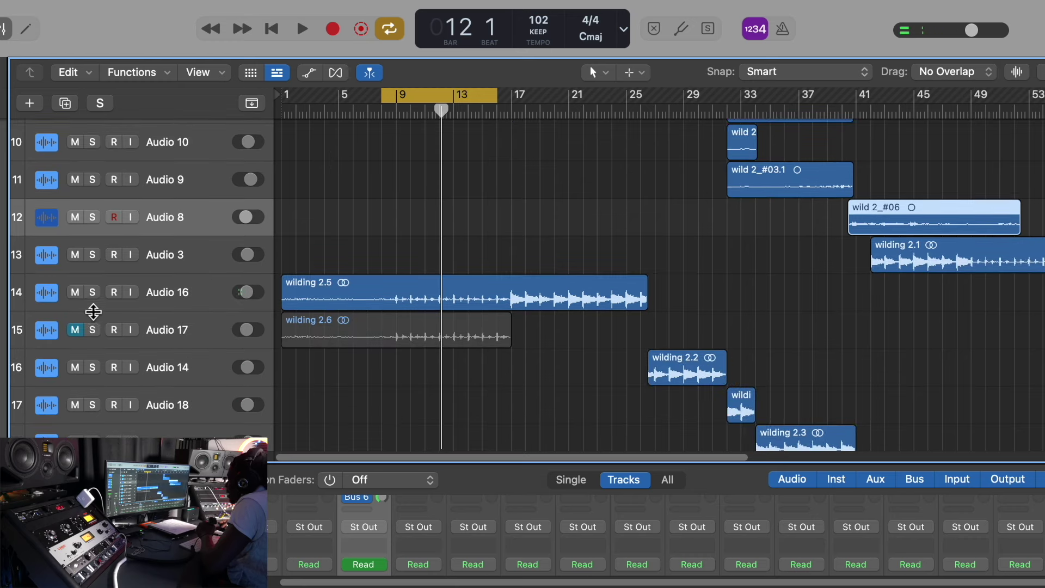
pyautogui.click(76, 329)
pyautogui.click(92, 329)
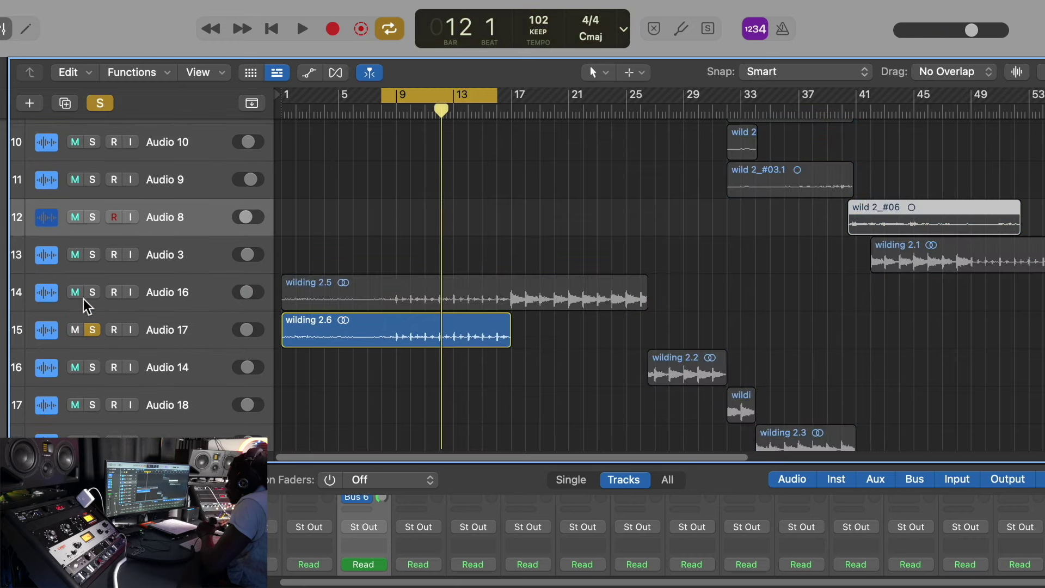
pyautogui.click(101, 316)
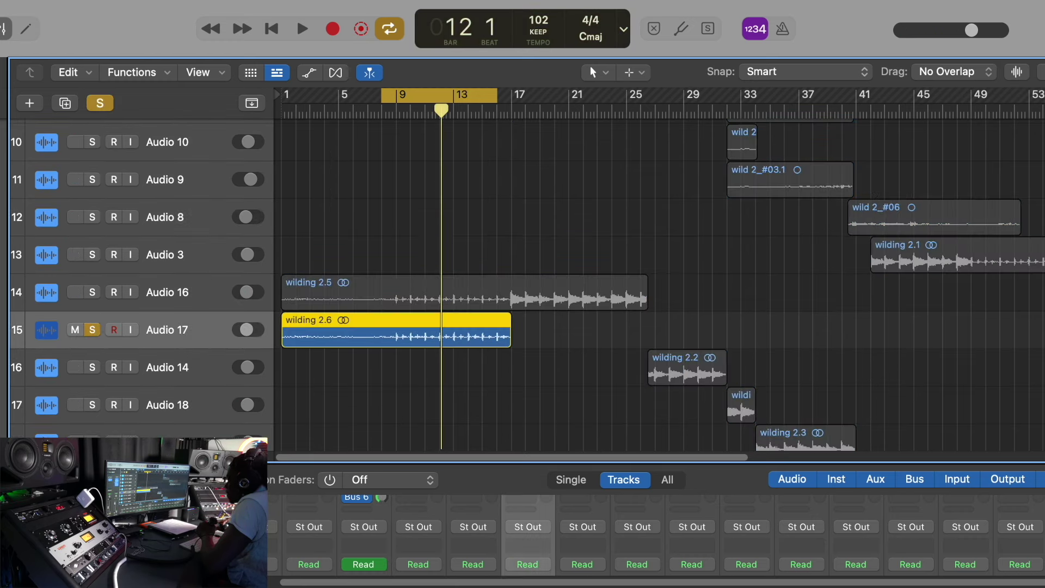
# Step: Show Audio 17's plug-in windows, inspect Saturn 2 and the TR5 Brickwall Limiter, and close the limiter window
pyautogui.press('v')
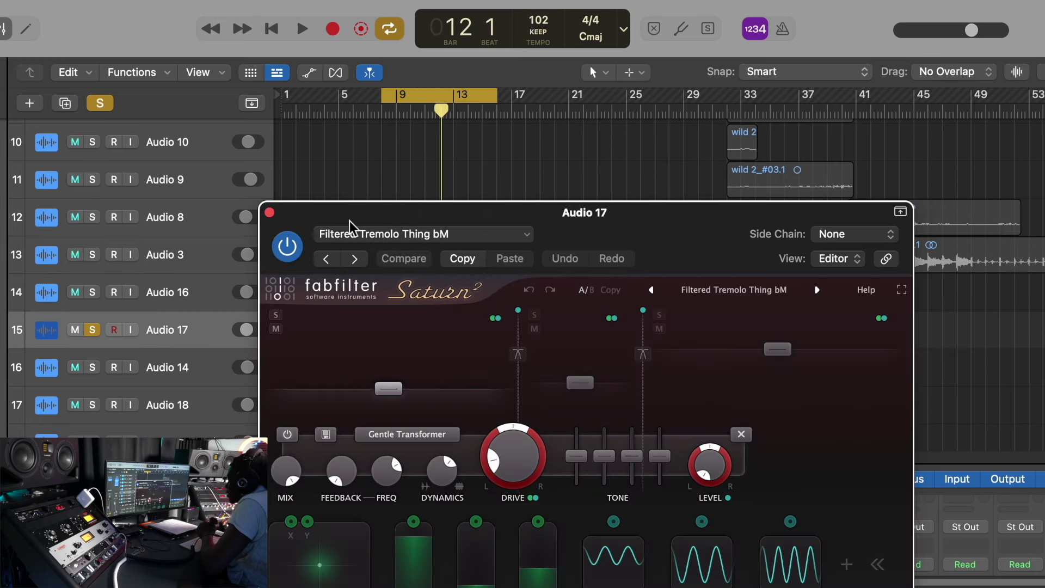
pyautogui.moveTo(459, 219); pyautogui.dragTo(716, 59)
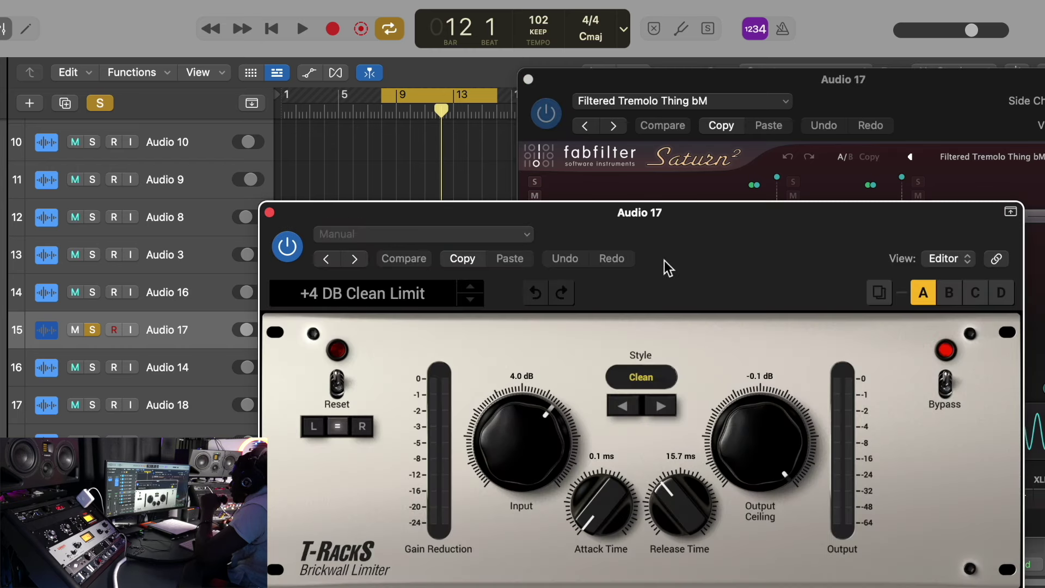
pyautogui.moveTo(664, 260); pyautogui.dragTo(596, 158)
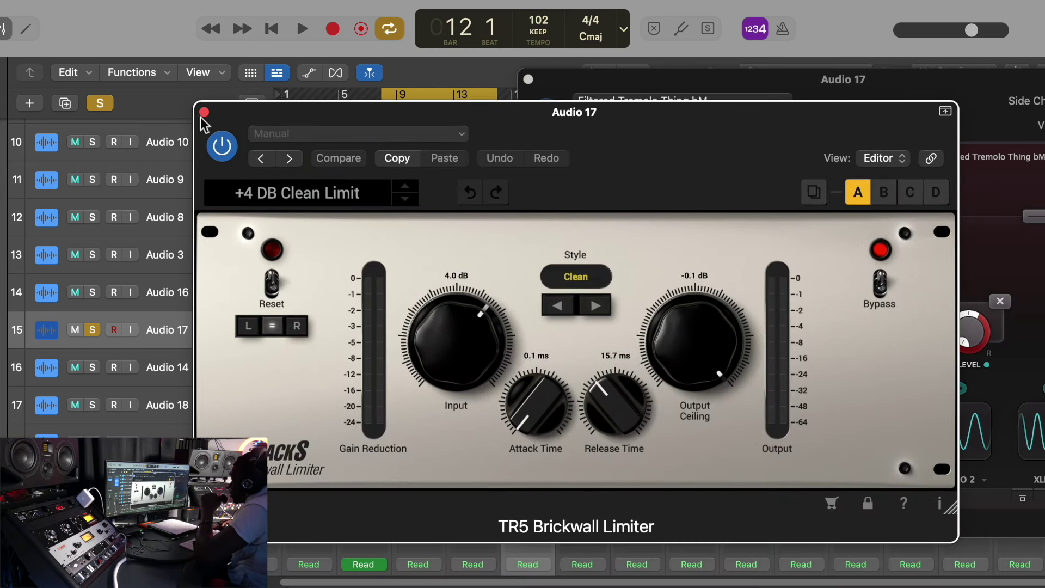
pyautogui.click(203, 113)
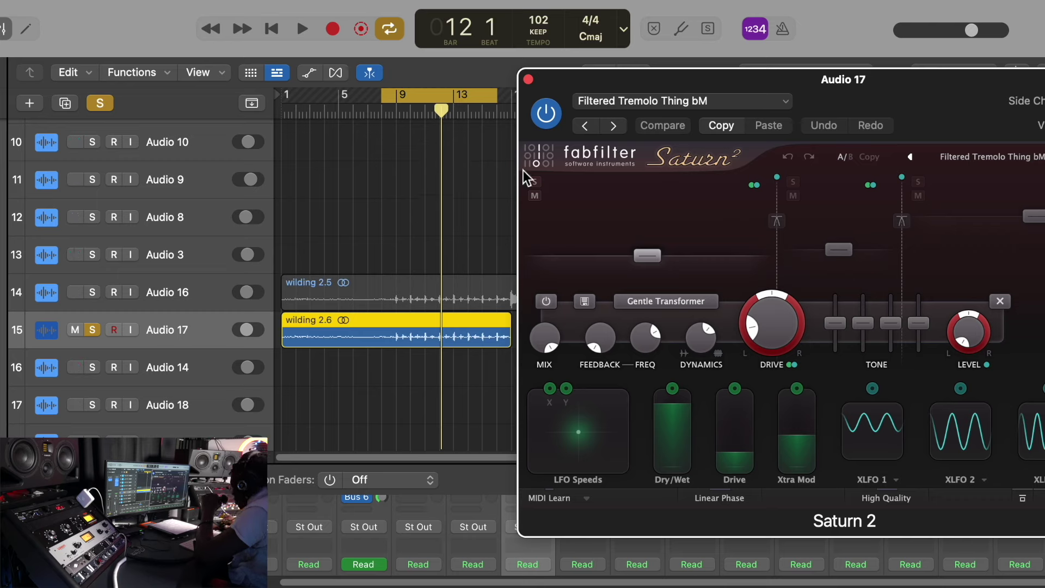
# Step: Play the soloed Audio 17 loop while watching Saturn 2's modulation, move its window fully into view, and stop playback
pyautogui.press('space')
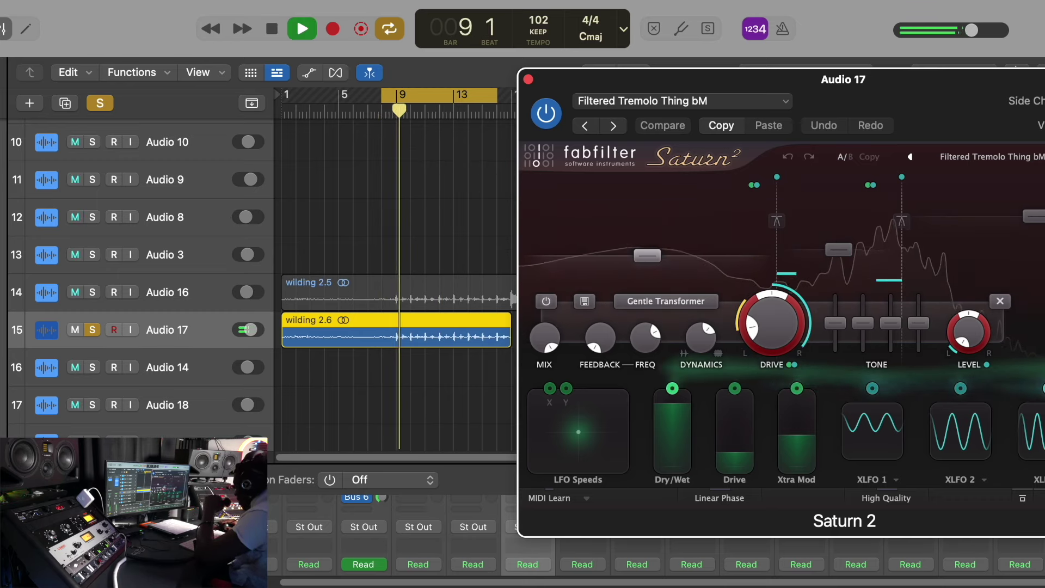
pyautogui.click(1, 419)
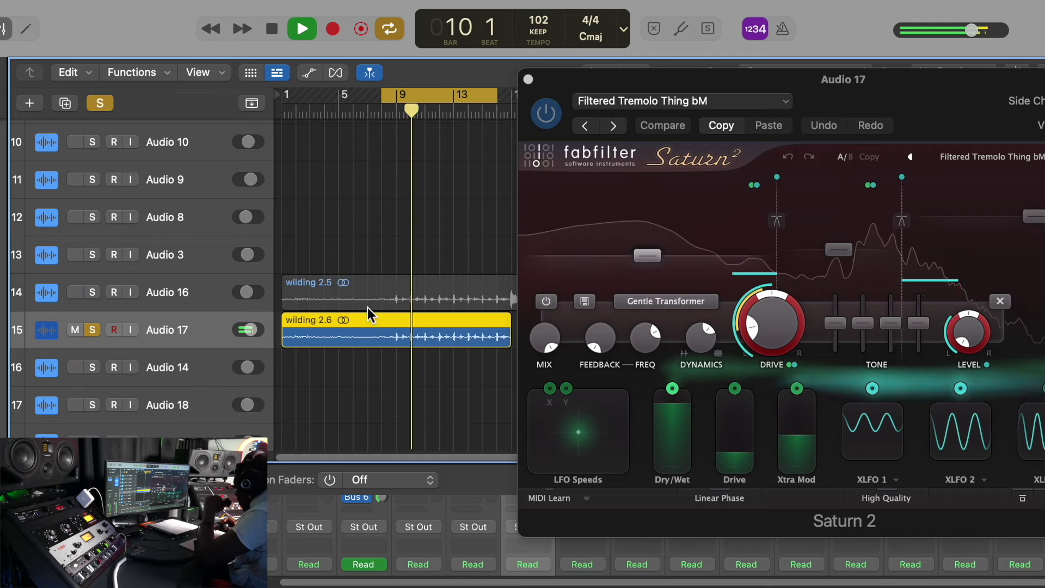
pyautogui.click(528, 80)
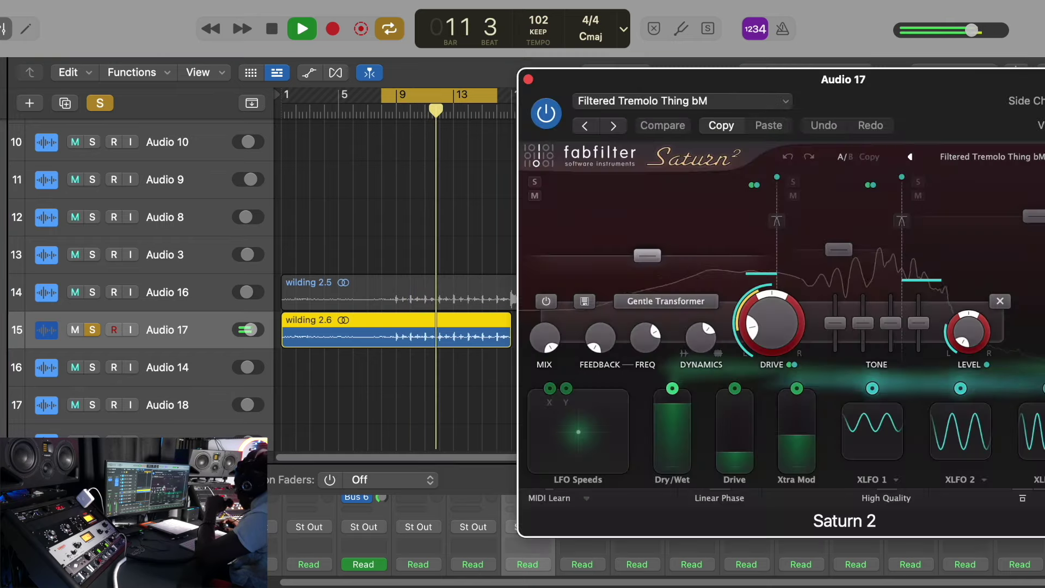
pyautogui.press('v')
pyautogui.moveTo(909, 80); pyautogui.dragTo(784, 43)
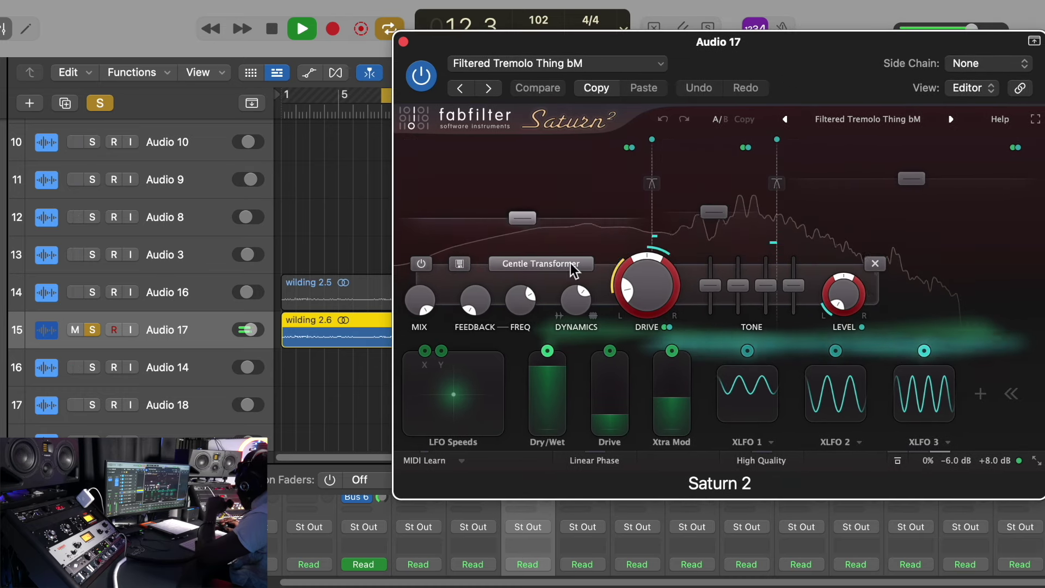
pyautogui.press('space')
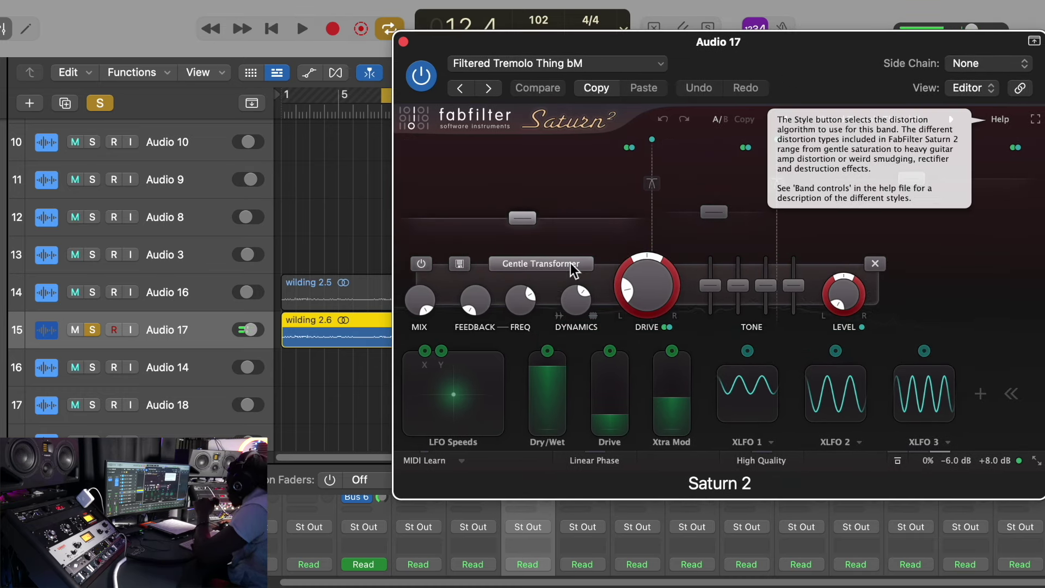
# Step: Look through Saturn 2's distortion styles with Gentle Transformer kept, play the soloed Audio 17 loop briefly, and close the plug-in window
pyautogui.click(572, 265)
pyautogui.moveTo(560, 361)
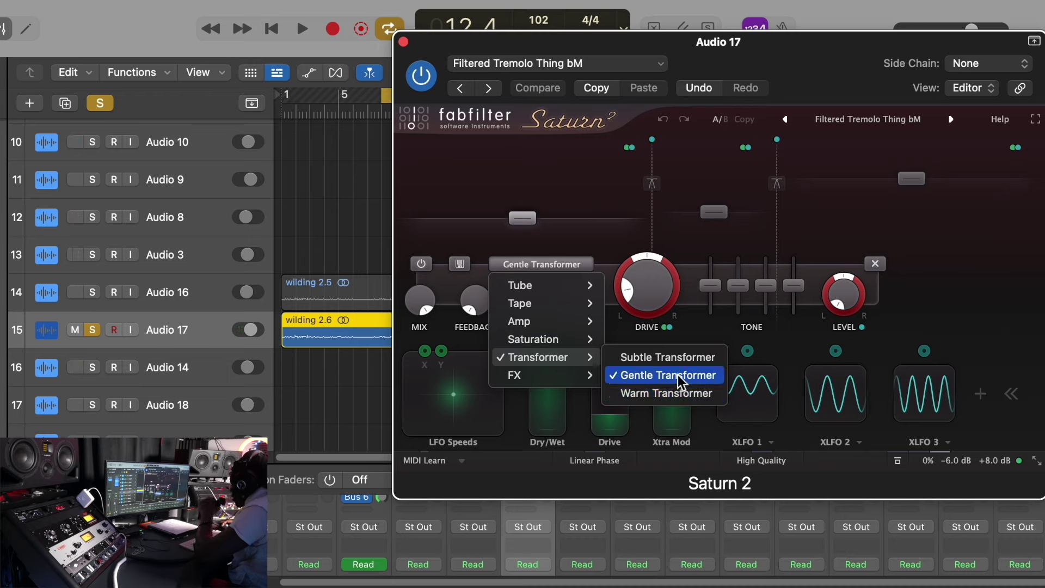
pyautogui.click(600, 216)
pyautogui.press('space')
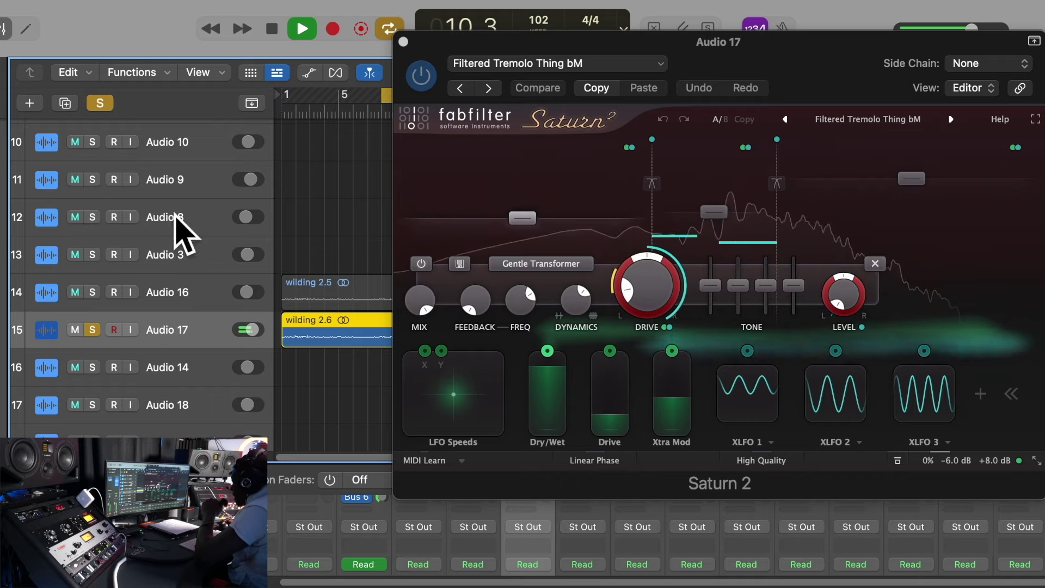
pyautogui.click(403, 41)
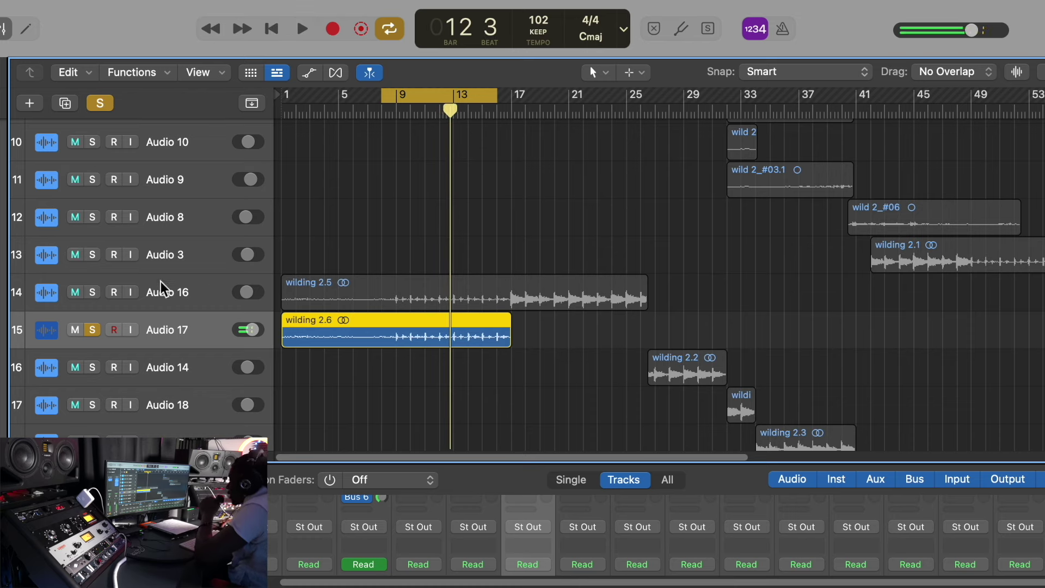
# Step: Solo and select Audio 16, play it together with the soloed Audio 17, and select Audio 17
pyautogui.click(95, 290)
pyautogui.click(156, 290)
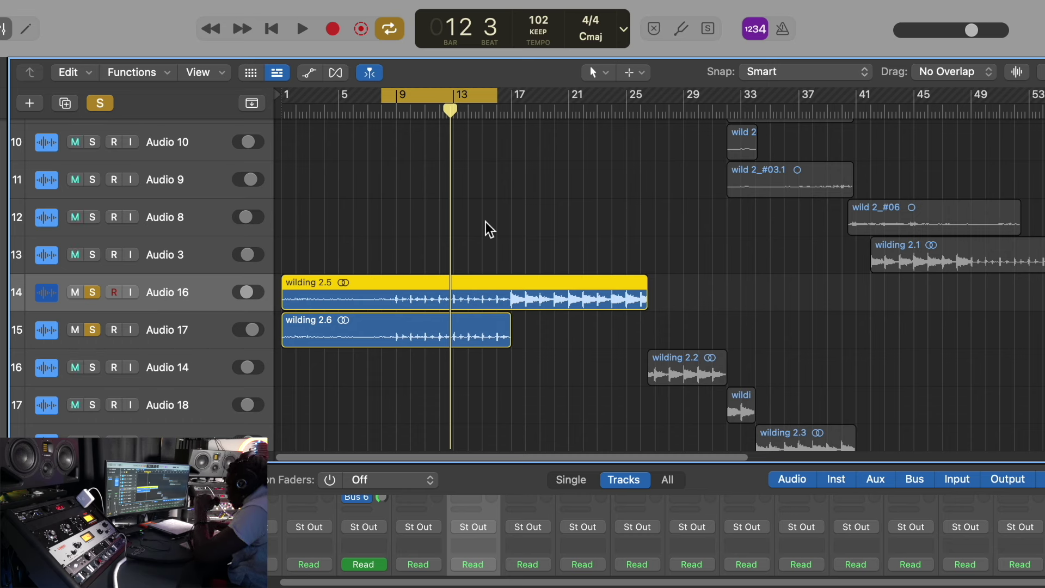
pyautogui.press('space')
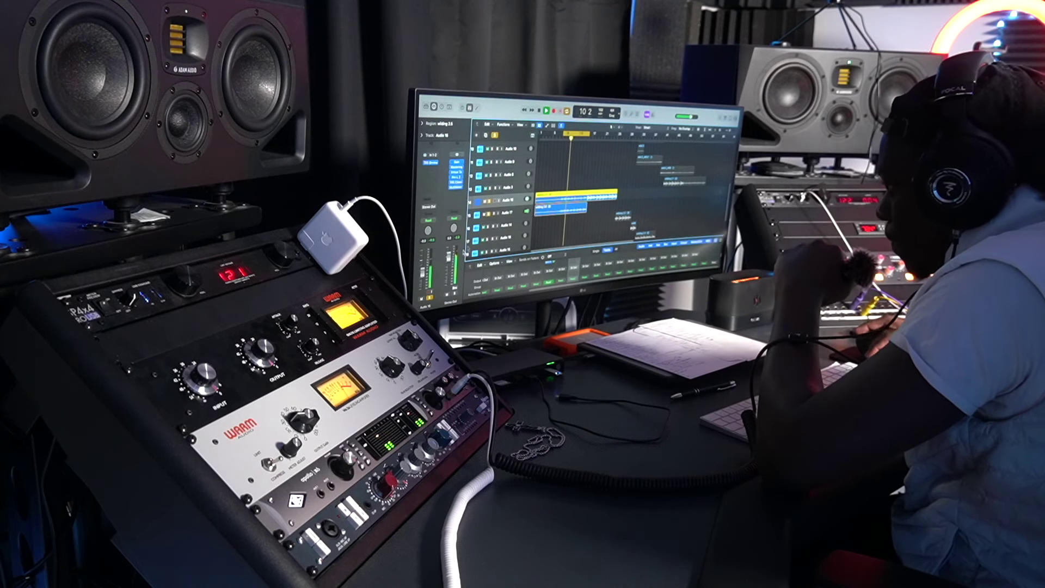
pyautogui.click(509, 212)
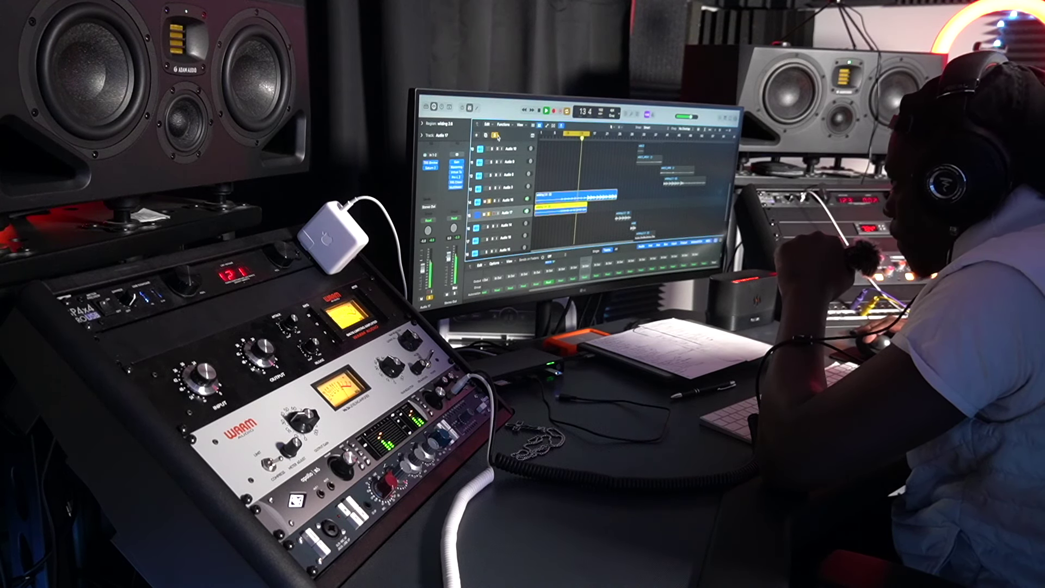
# Step: Clear the track solos, turn off the cycle, look over the arrangement while it plays on past bar 17, and stop playback
pyautogui.press('super+a')
pyautogui.scroll(5, 594, 162)
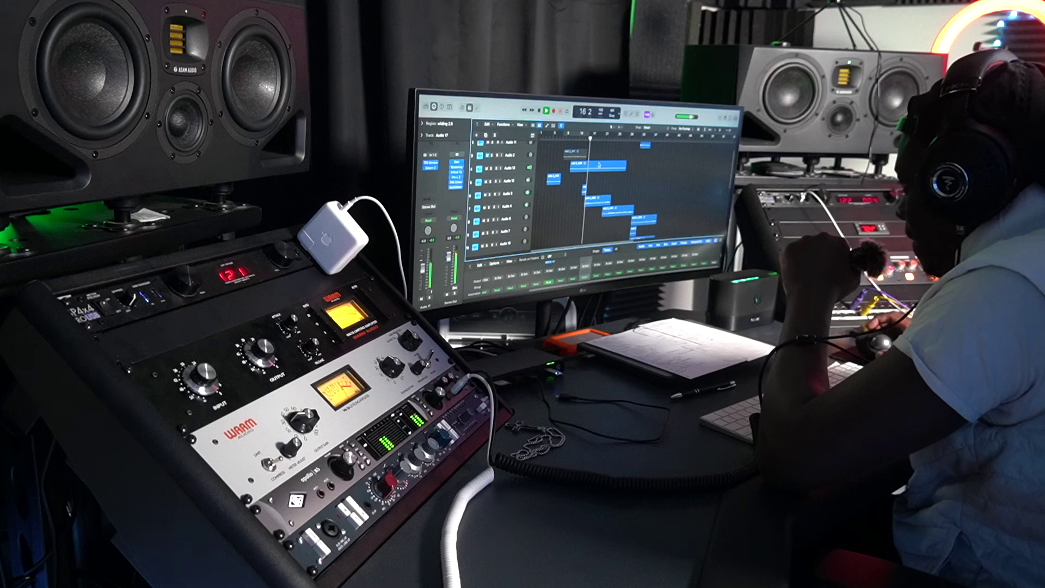
pyautogui.scroll(-5, 599, 165)
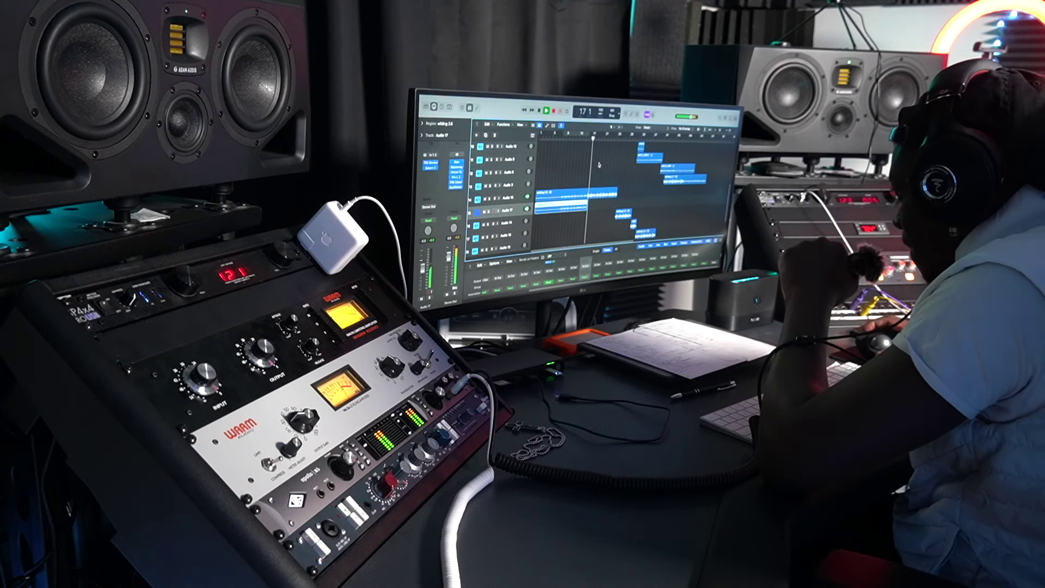
pyautogui.scroll(5, 599, 165)
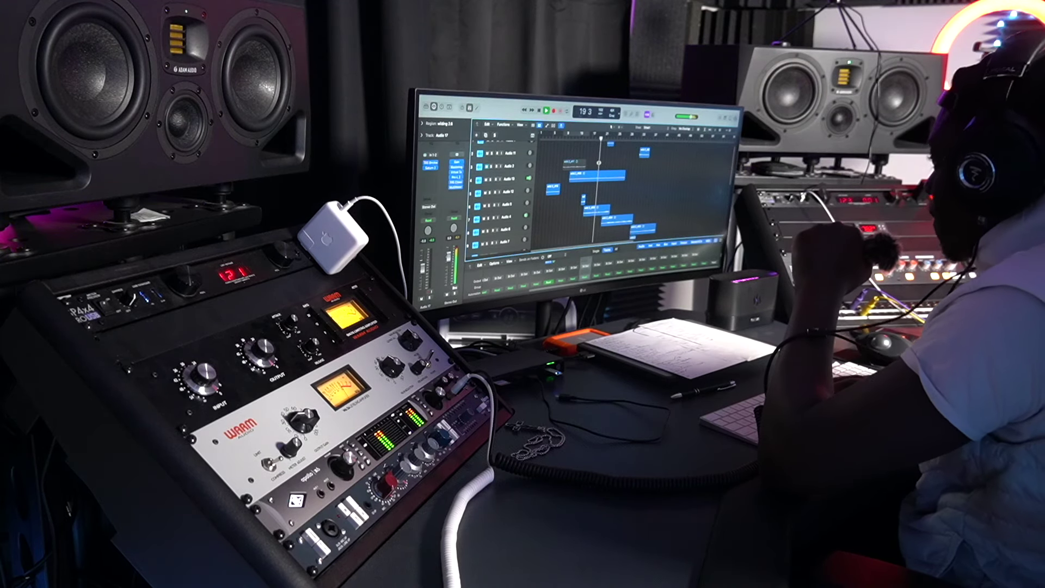
pyautogui.scroll(-3, 599, 190)
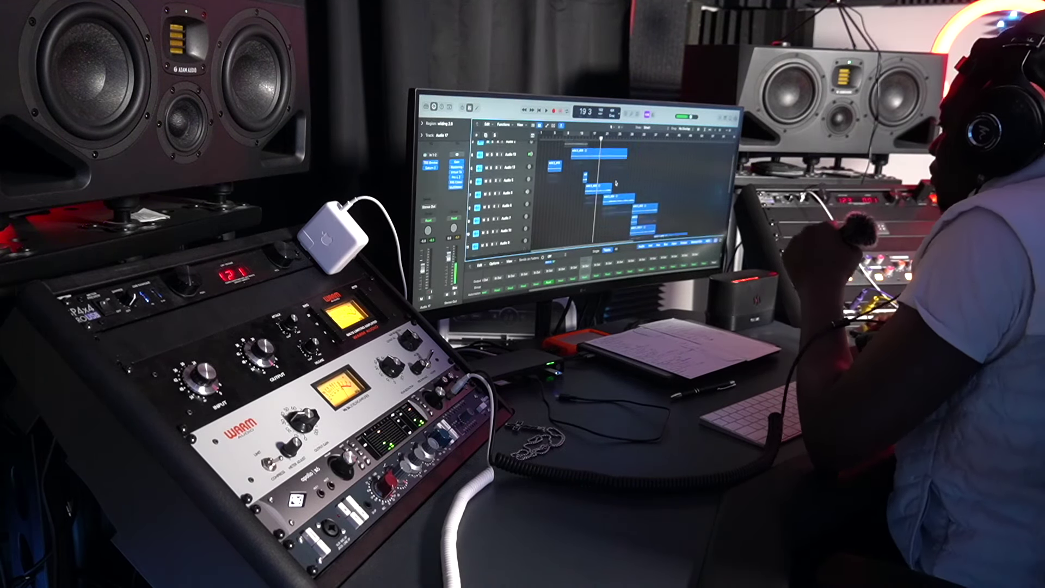
pyautogui.scroll(-1, 639, 256)
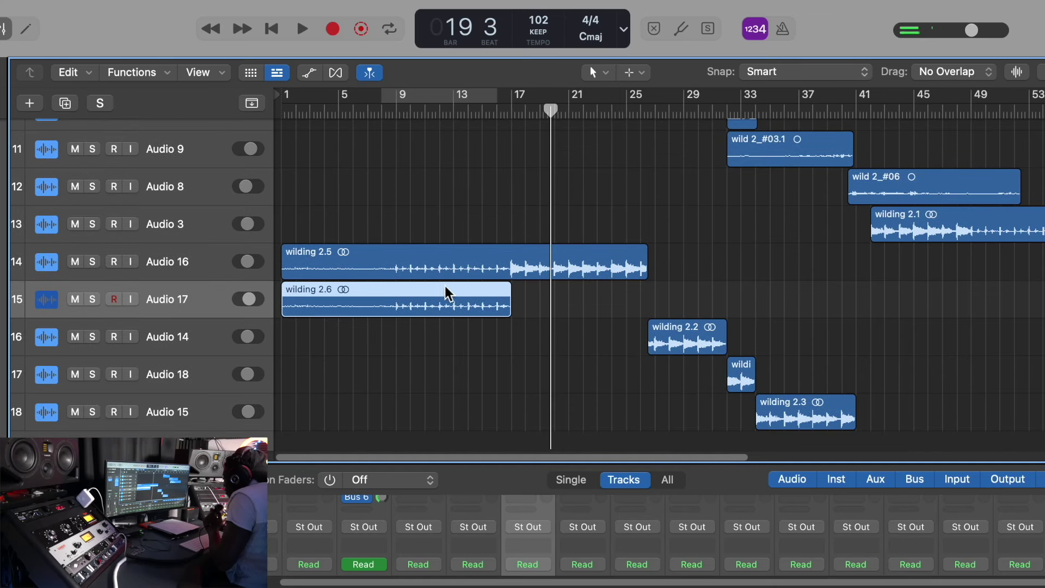
# Step: Set the cycle range to bars 27 to 33, covering the wilding 2.2 region
pyautogui.scroll(5, 759, 236)
pyautogui.scroll(-2, 715, 155)
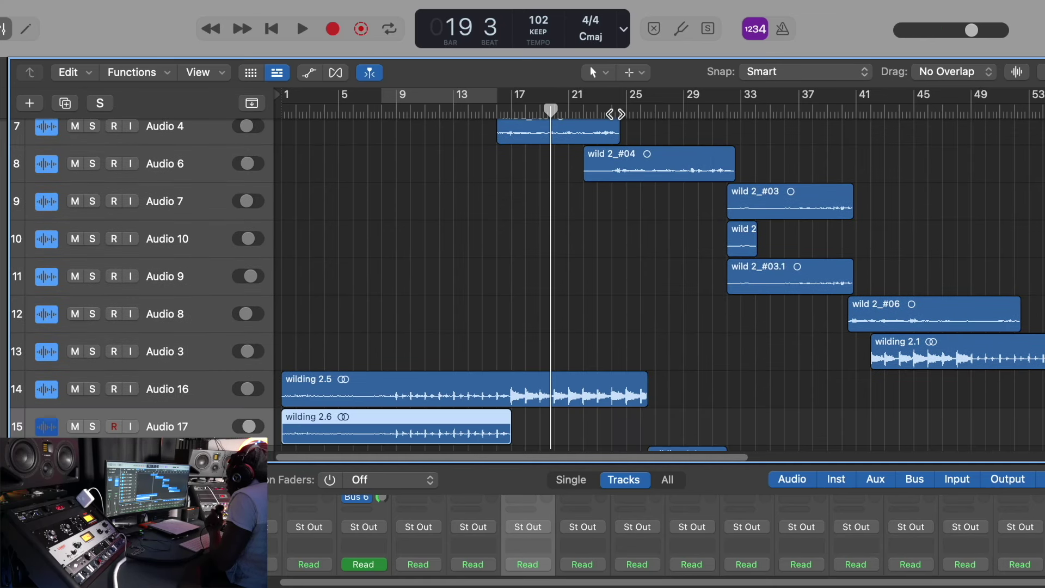
pyautogui.moveTo(657, 94); pyautogui.dragTo(729, 91)
pyautogui.scroll(-5, 697, 129)
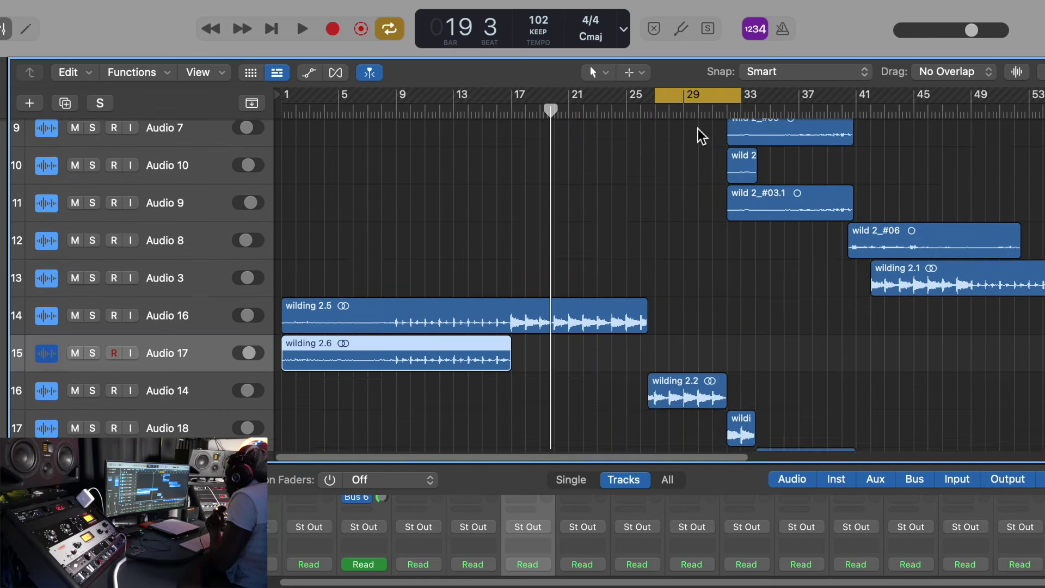
# Step: Show Audio 14's plug-in windows, close the T-RackS Brickwall Limiter, and arrange Saturn 2 and Microphaser clear of the tracks
pyautogui.click(194, 337)
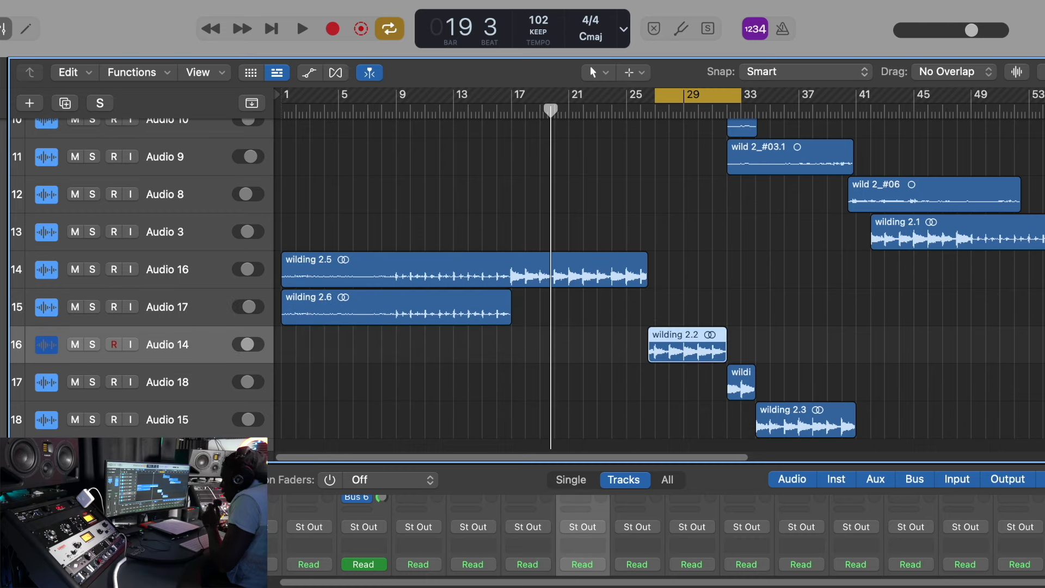
pyautogui.press('v')
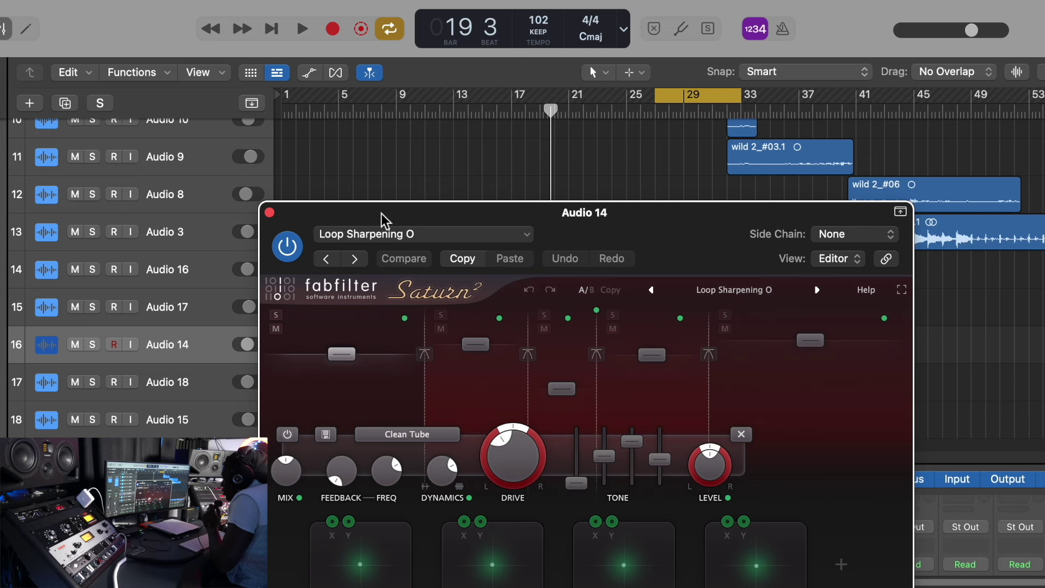
pyautogui.moveTo(338, 212); pyautogui.dragTo(423, 129)
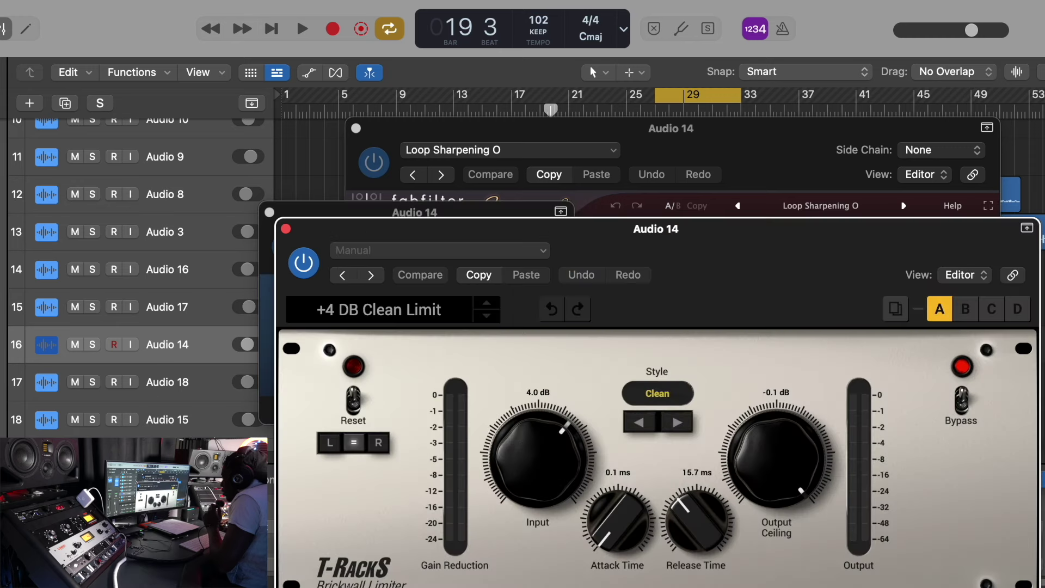
pyautogui.click(287, 229)
pyautogui.moveTo(324, 220); pyautogui.dragTo(513, 247)
pyautogui.moveTo(646, 148); pyautogui.dragTo(827, 372)
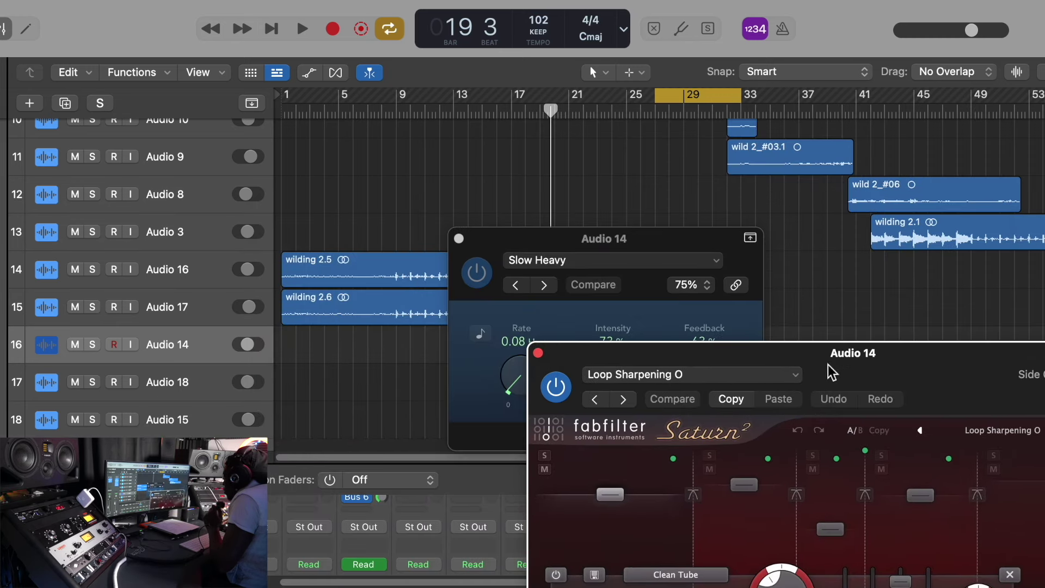
pyautogui.moveTo(615, 243); pyautogui.dragTo(999, 237)
# Step: Play the cycled section, solo Audio 14 and Audio 18 during playback, and stop it in bar 32
pyautogui.press('space')
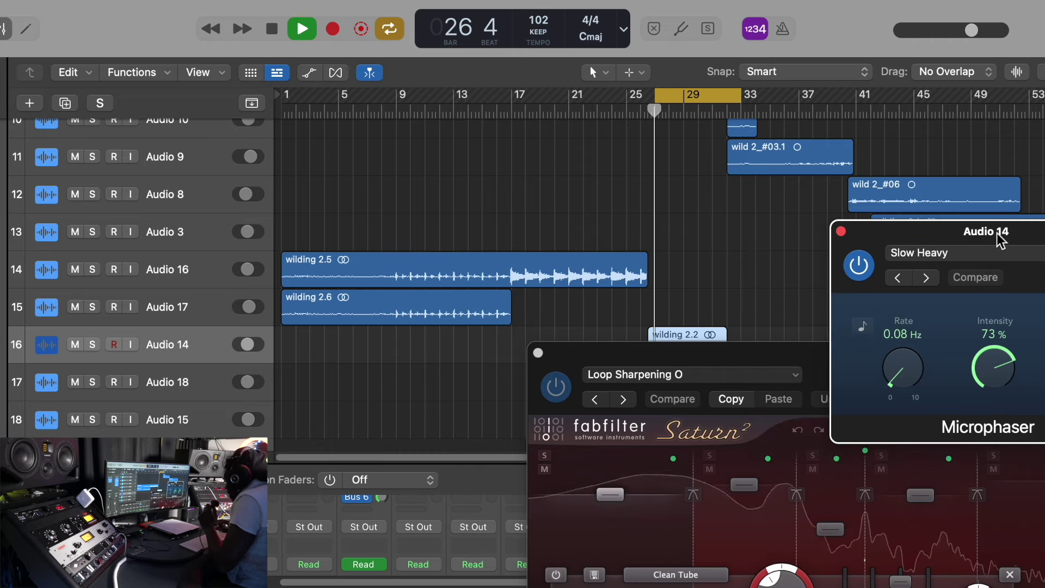
pyautogui.scroll(-1, 700, 213)
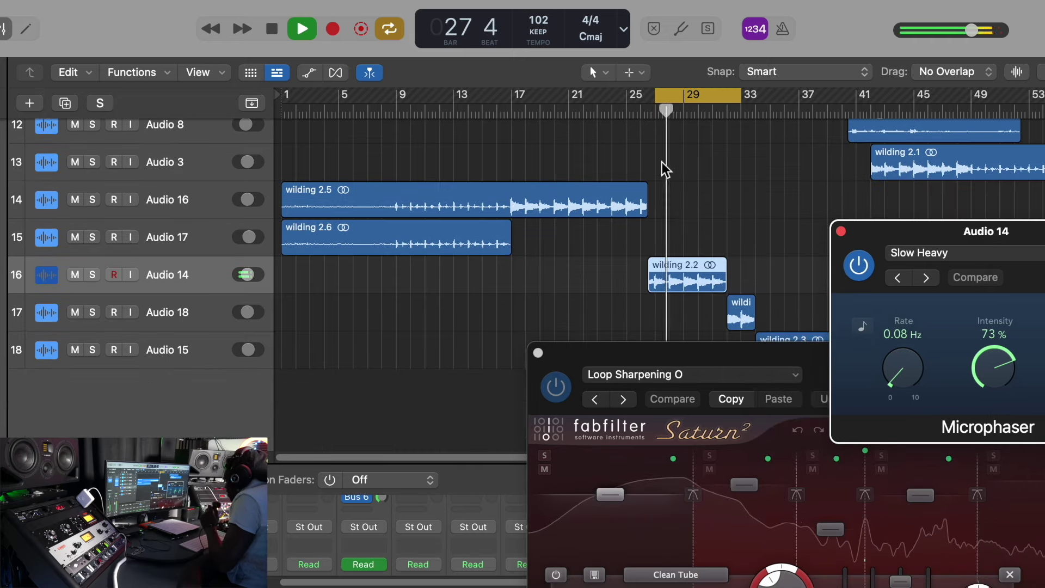
pyautogui.scroll(5, 662, 162)
pyautogui.scroll(-5, 662, 162)
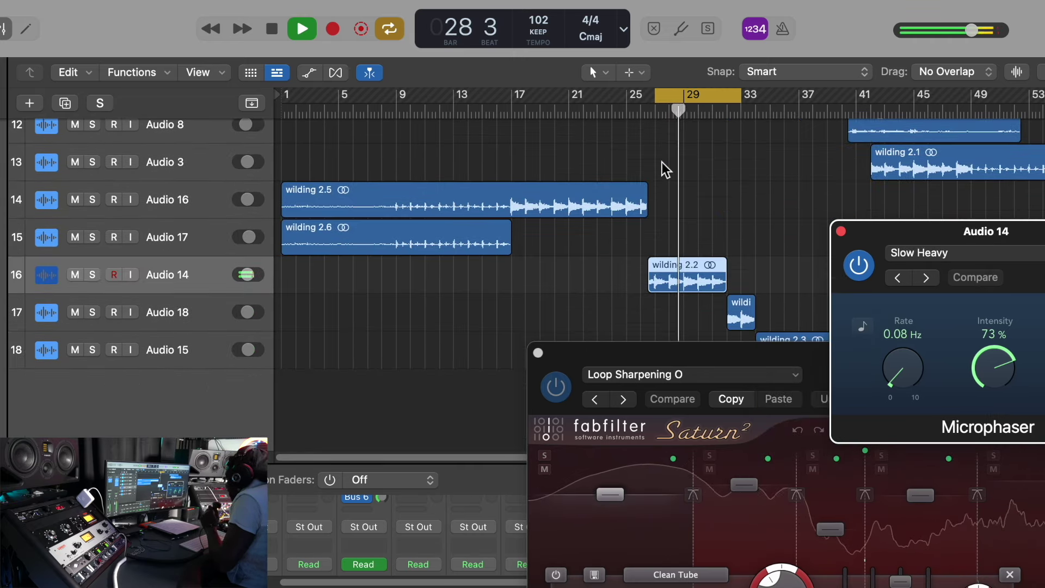
pyautogui.click(92, 274)
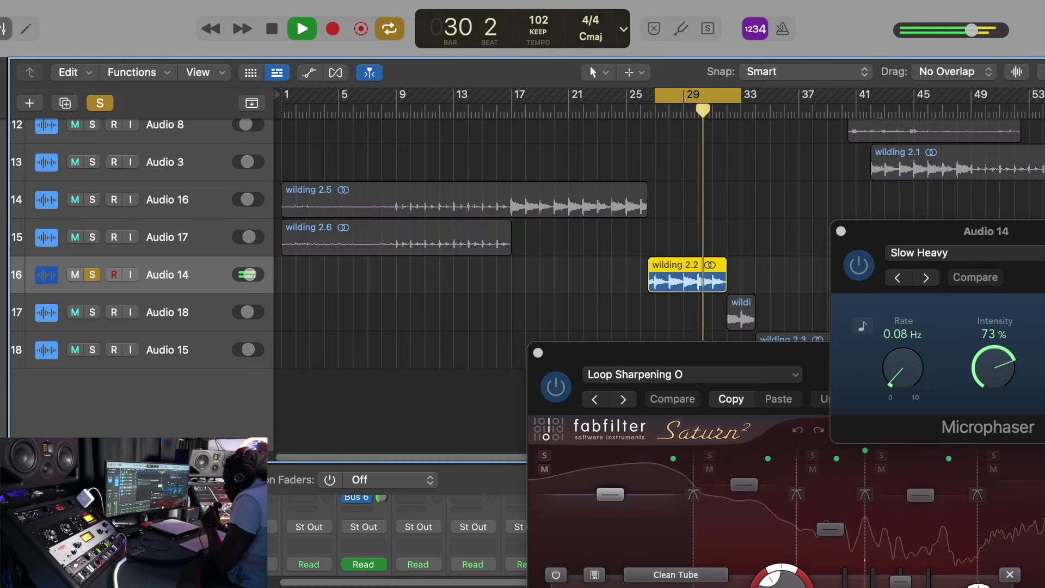
pyautogui.click(92, 312)
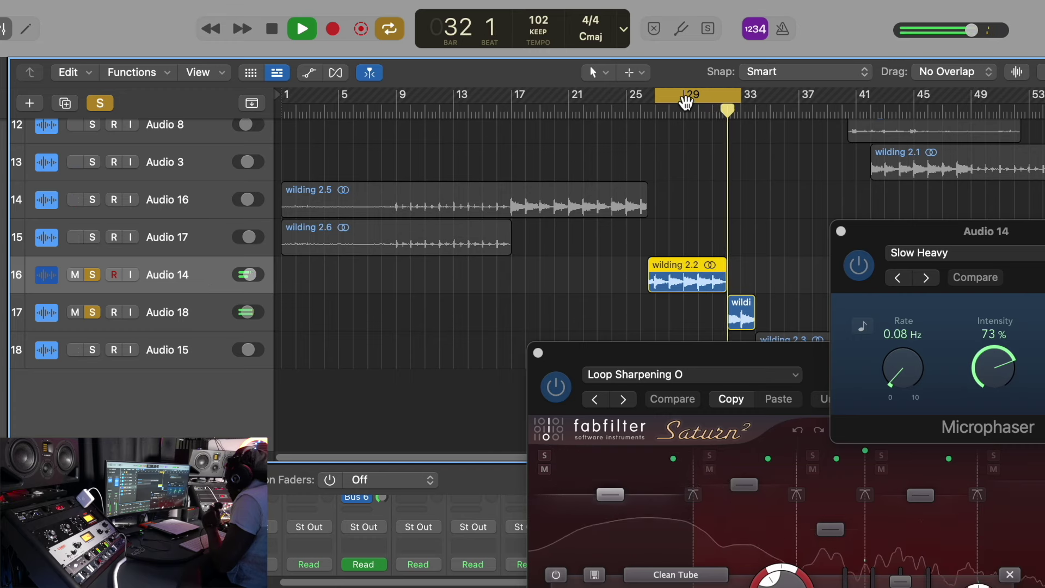
pyautogui.press('space')
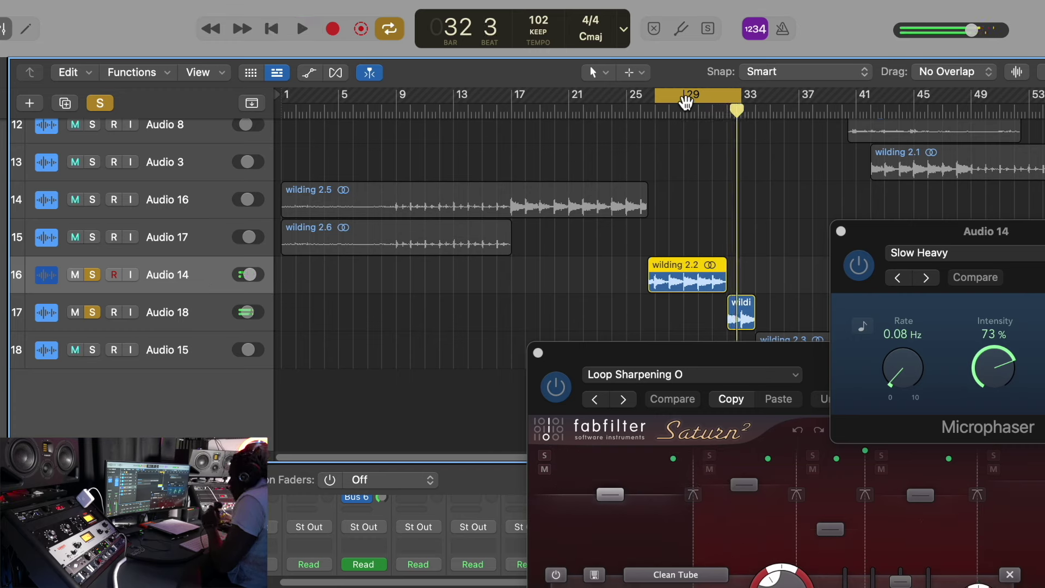
# Step: Select Audio 18, close Audio 14's Microphaser, bring its Saturn 2 window fully into view to inspect it, and close it
pyautogui.click(209, 304)
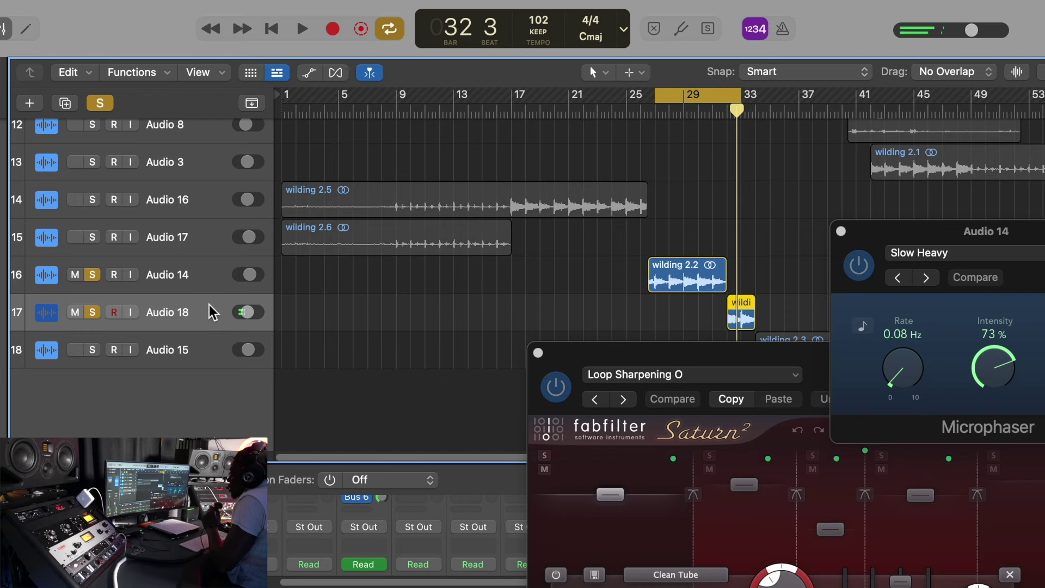
pyautogui.click(841, 231)
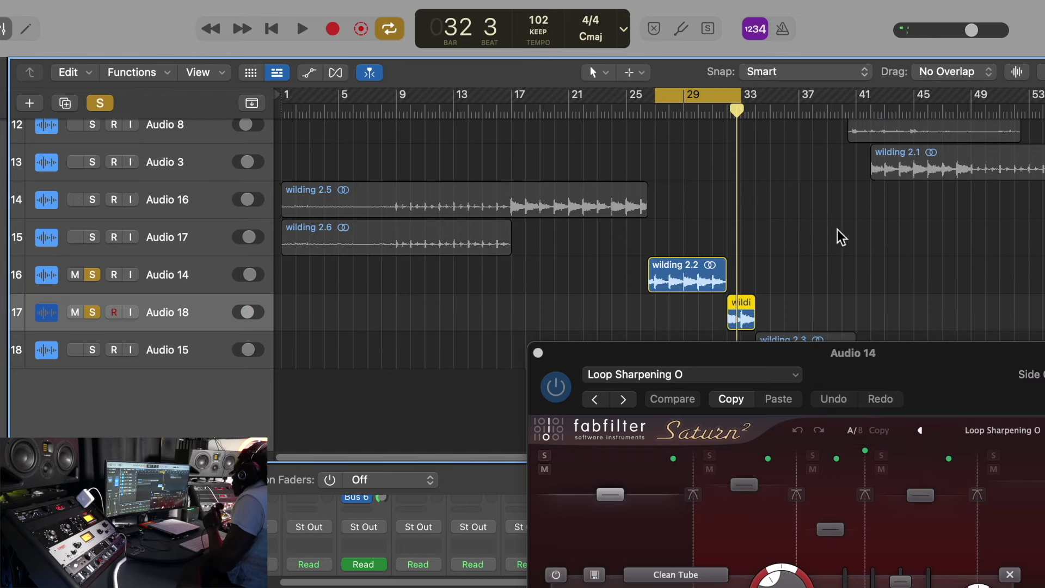
pyautogui.moveTo(559, 359); pyautogui.dragTo(432, 82)
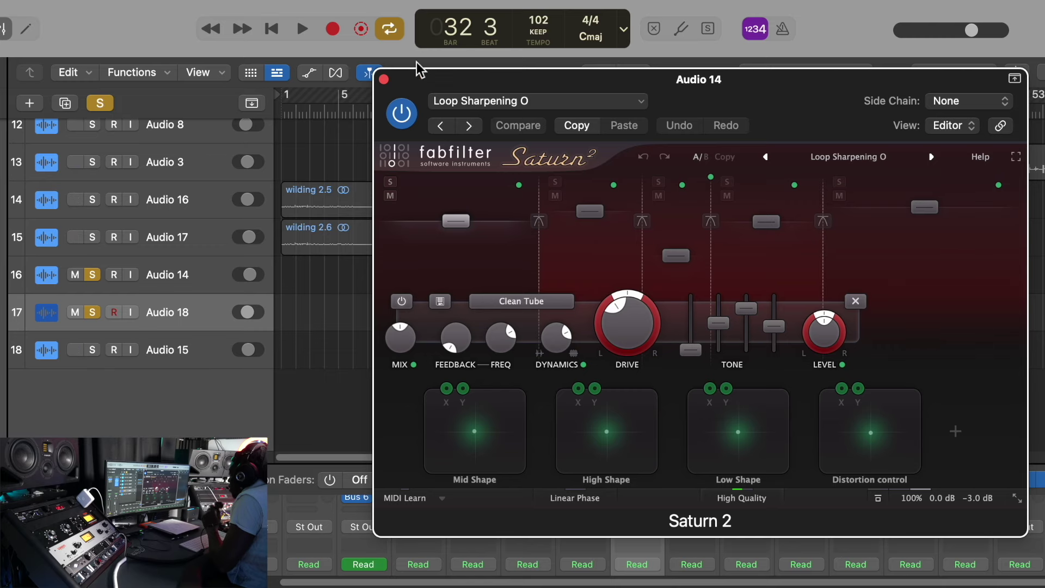
pyautogui.click(383, 80)
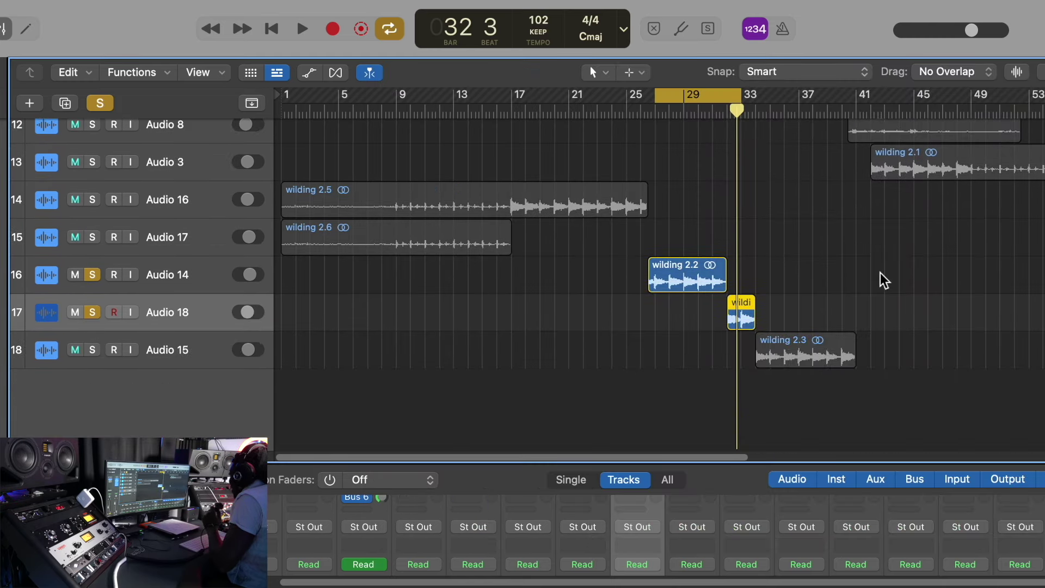
# Step: Set the cycle range to bars 34 to 41, matching the wilding 2.3 region on Audio 15
pyautogui.click(710, 98)
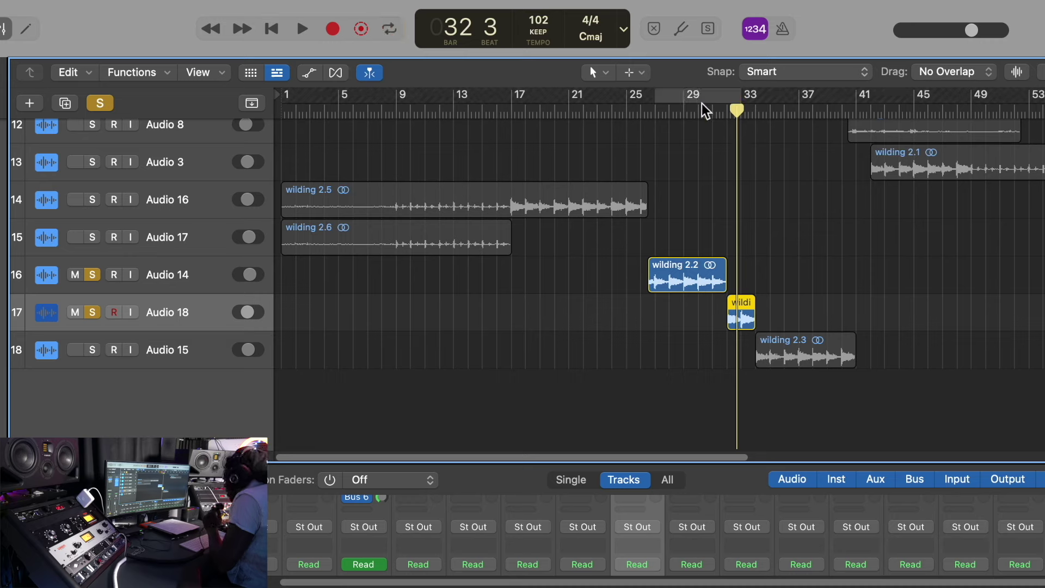
pyautogui.moveTo(760, 103); pyautogui.dragTo(863, 98)
# Step: Show Audio 15's AutoFilter plug-in to inspect its Constant Rise Four Bars preset, close its window, and solo the track
pyautogui.click(182, 351)
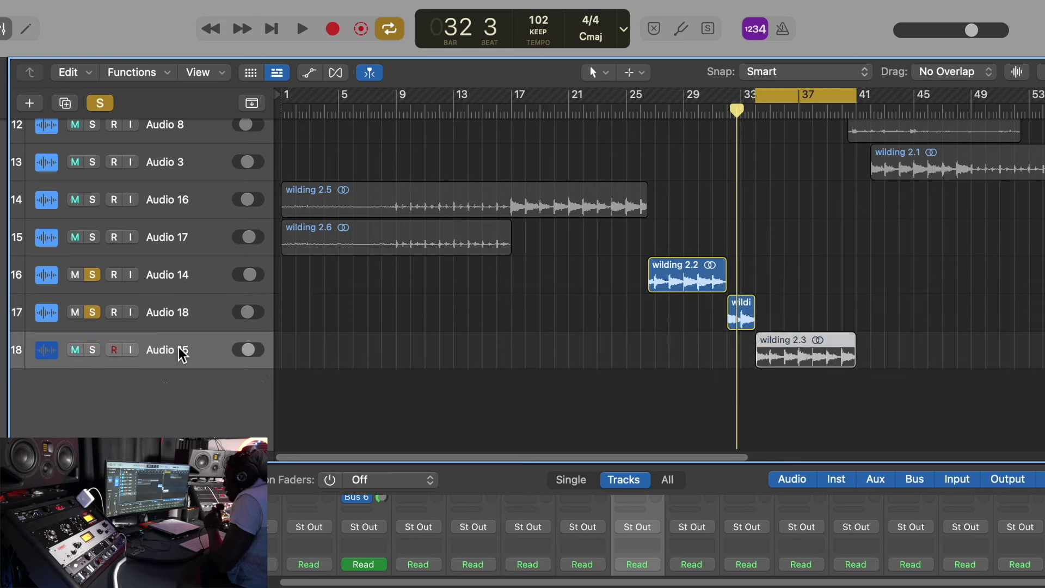
pyautogui.press('v')
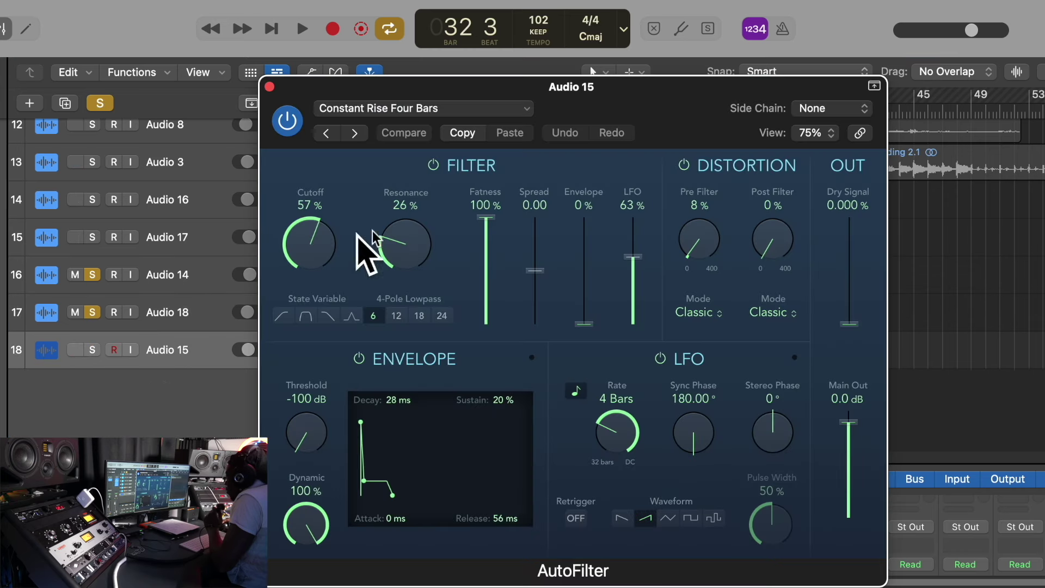
pyautogui.click(270, 88)
pyautogui.click(92, 350)
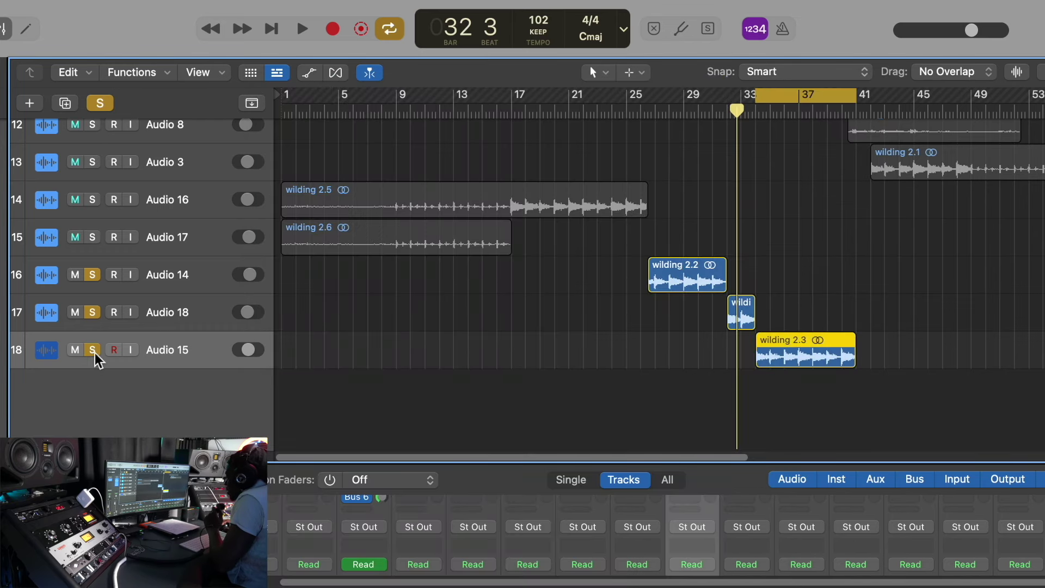
# Step: Play the cycled section with Audio 15 soloed and also solo Audio 9 during playback
pyautogui.scroll(5, 876, 169)
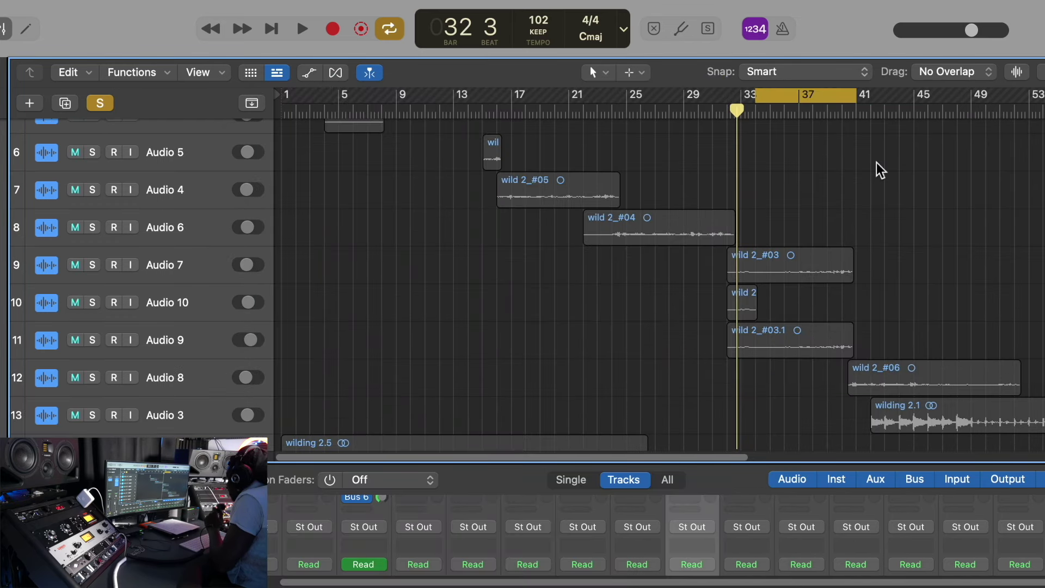
pyautogui.scroll(-4, 876, 169)
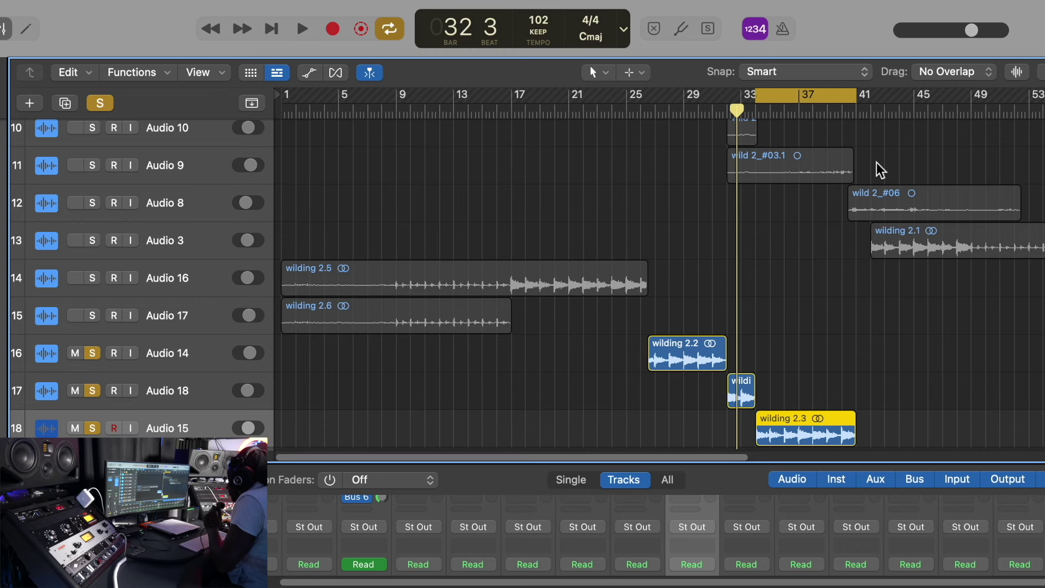
pyautogui.press('space')
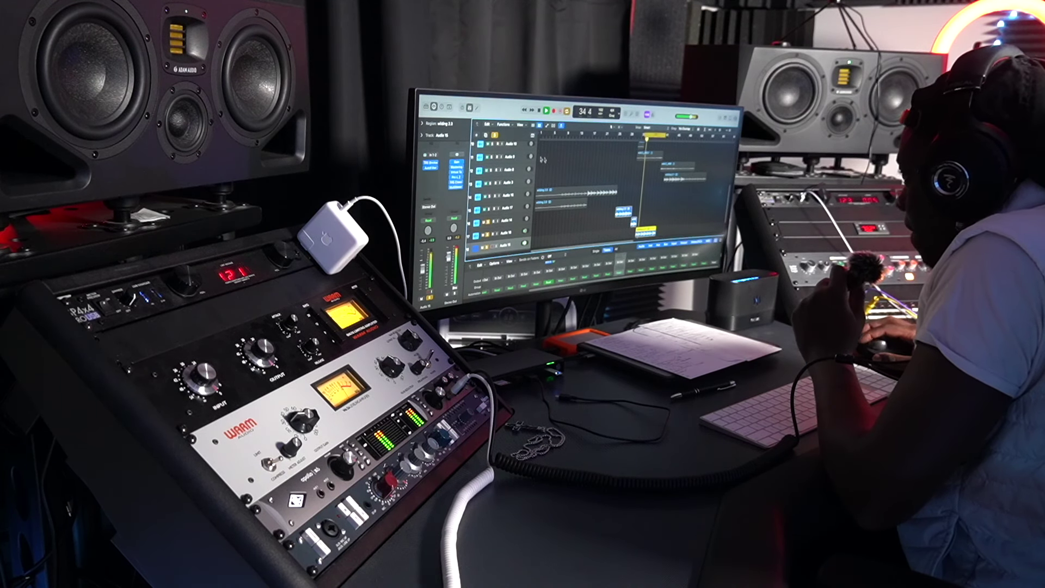
pyautogui.click(507, 158)
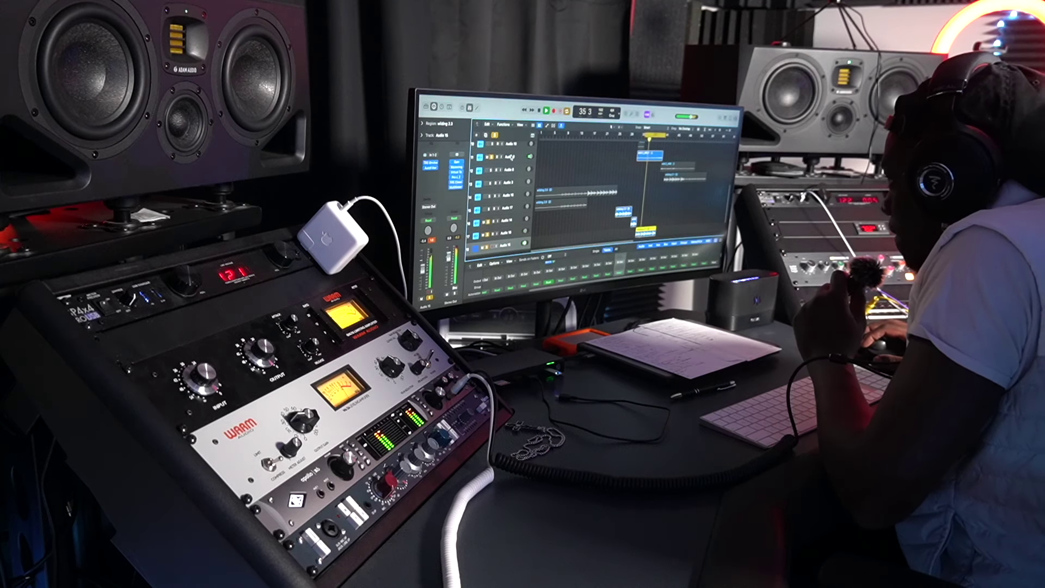
# Step: Solo two more audio tracks above Audio 15 while the cycled section keeps playing
pyautogui.scroll(3, 512, 164)
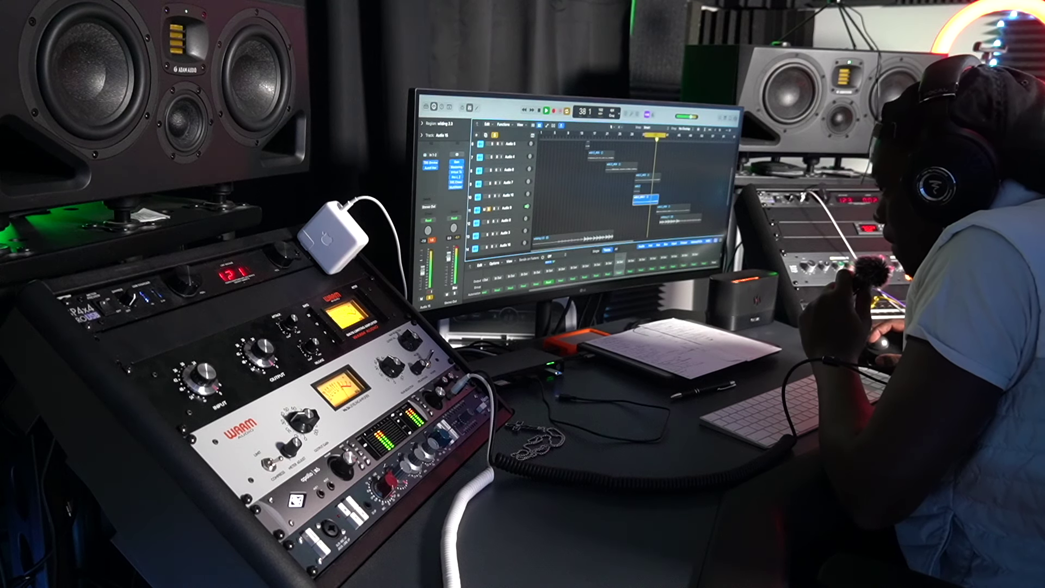
pyautogui.click(491, 185)
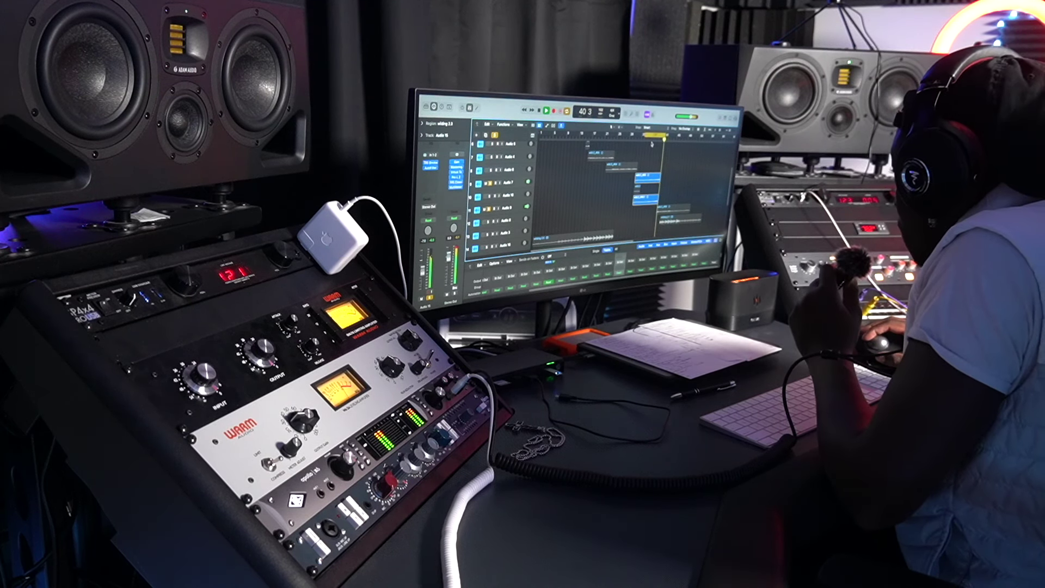
pyautogui.click(489, 208)
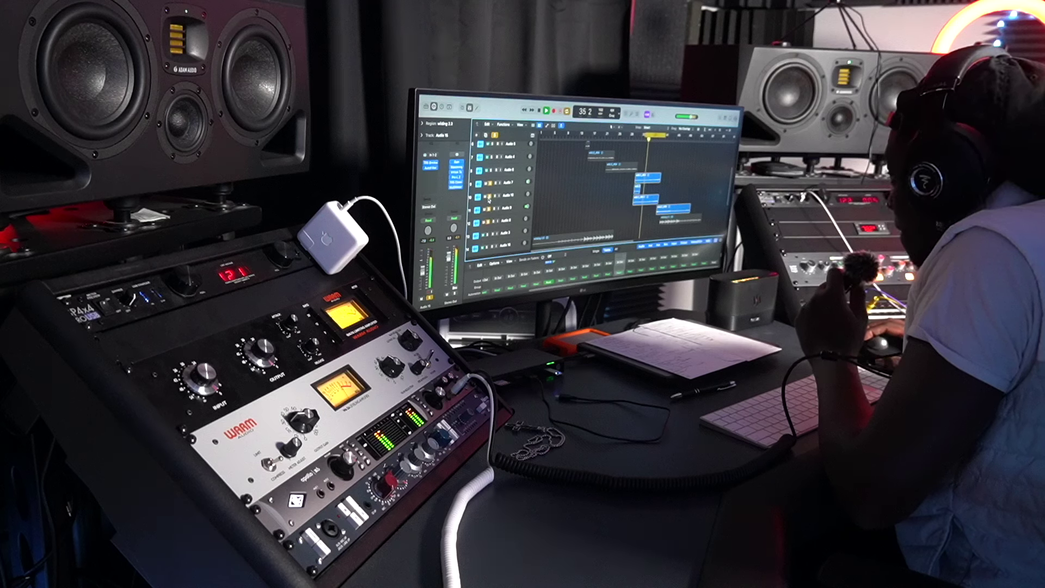
pyautogui.scroll(-3, 626, 229)
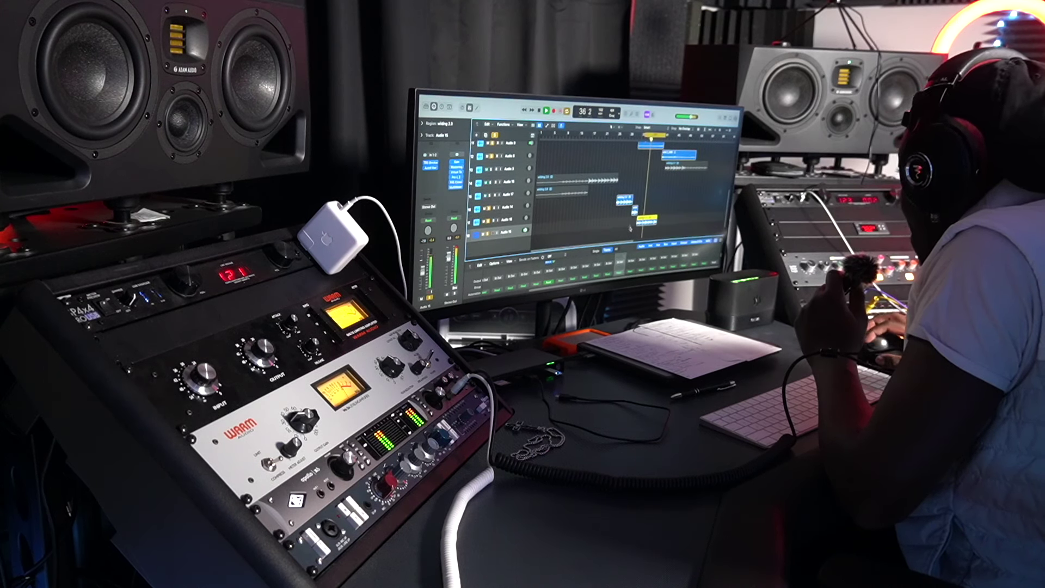
# Step: Select the audio track directly below the adjacent soloed tracks above Audio 15
pyautogui.click(509, 169)
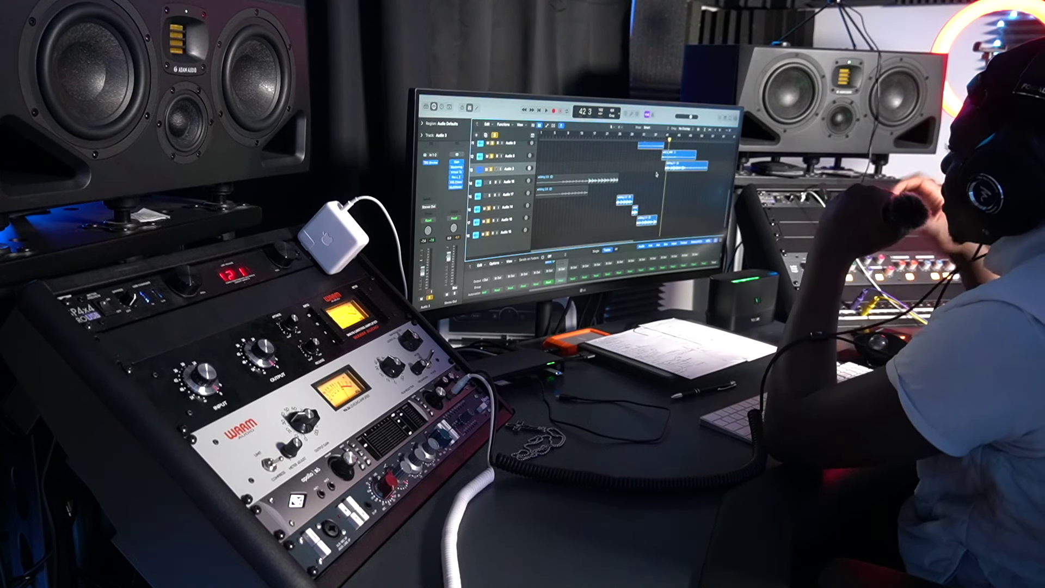
pyautogui.scroll(8, 656, 174)
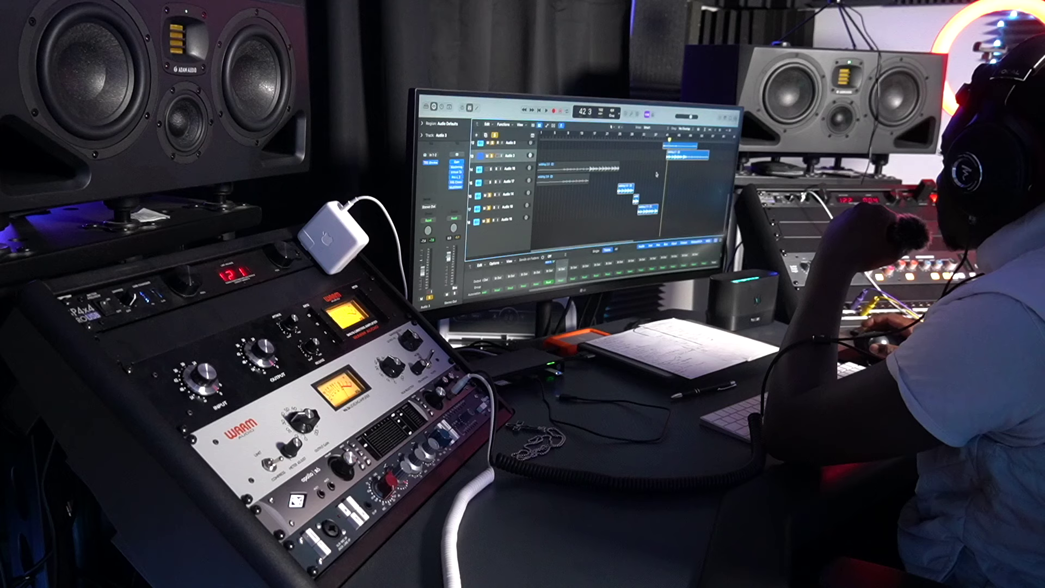